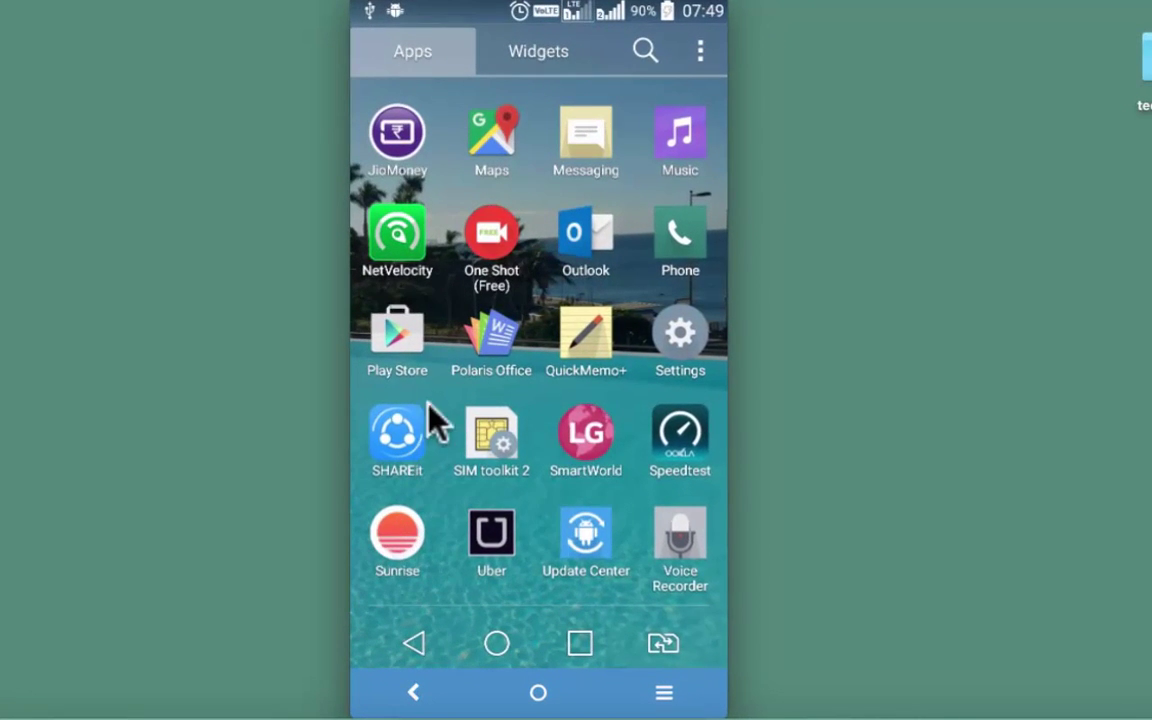
Search the Play Store for 'one shot' and open the One Shot screen recorder app page.
click(411, 356)
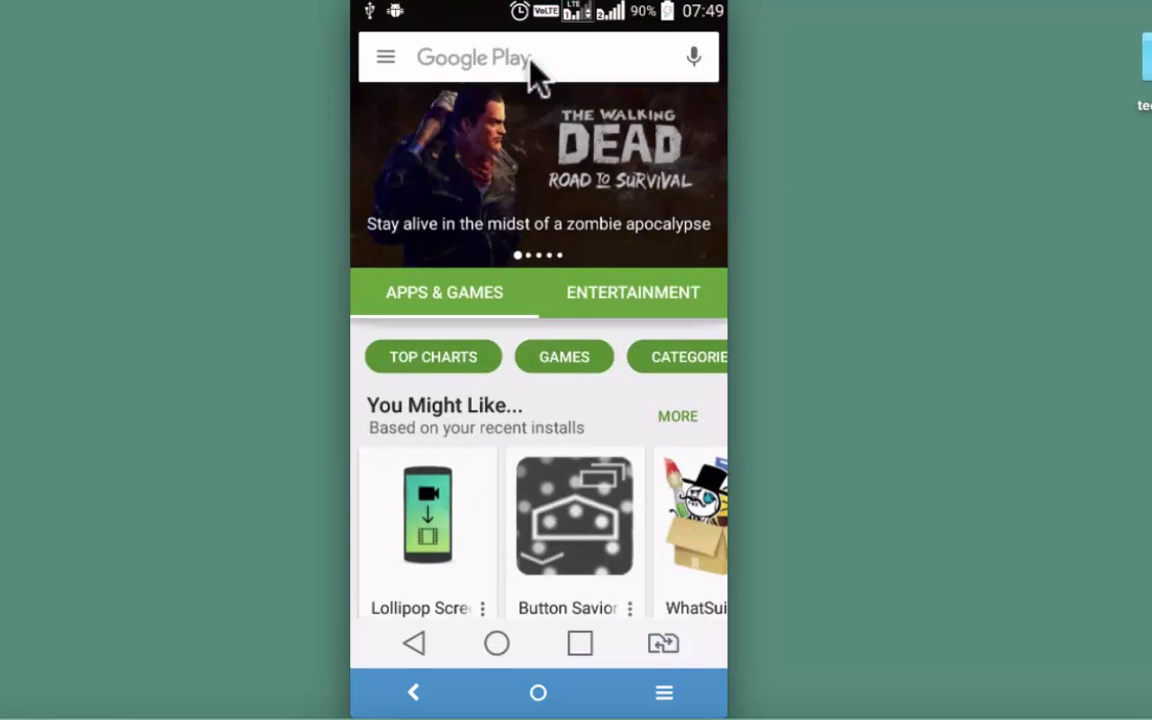
click(529, 60)
text(one)
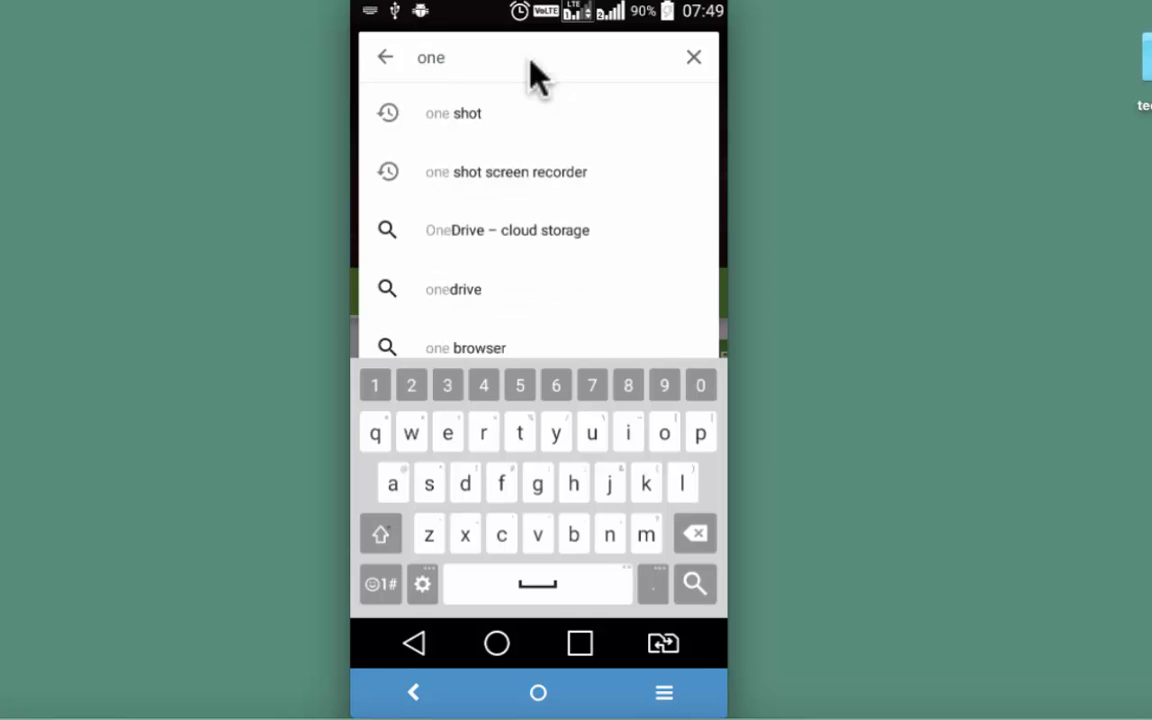
text( shot)
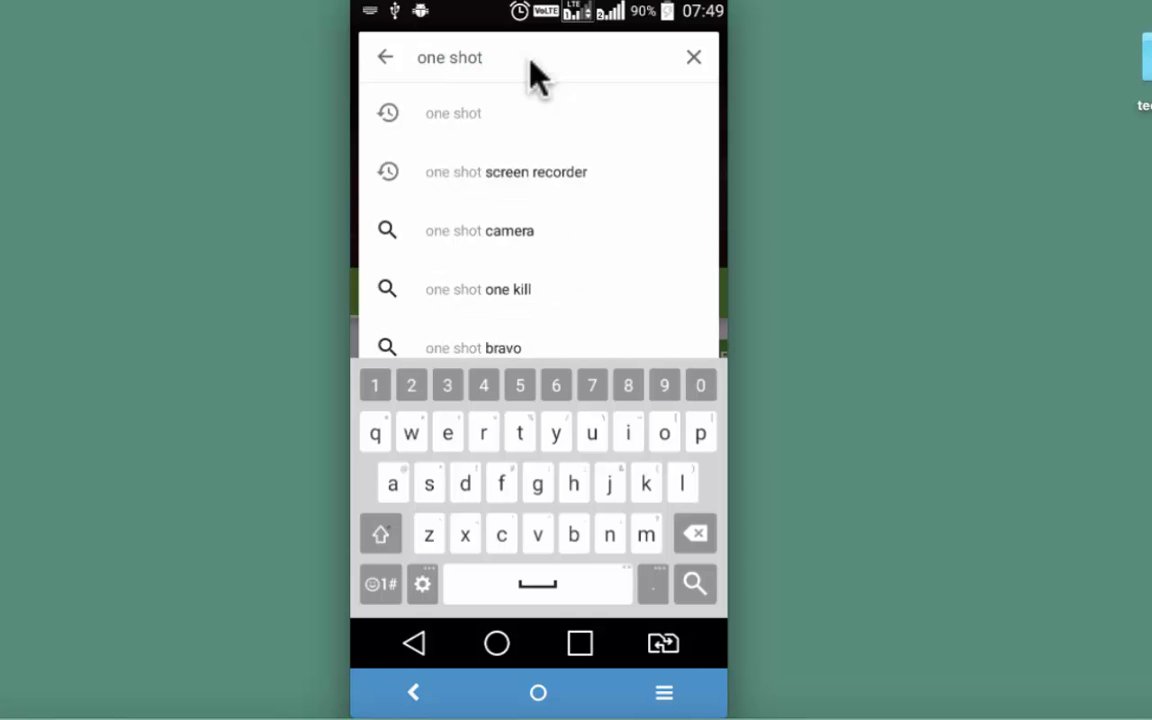
click(456, 114)
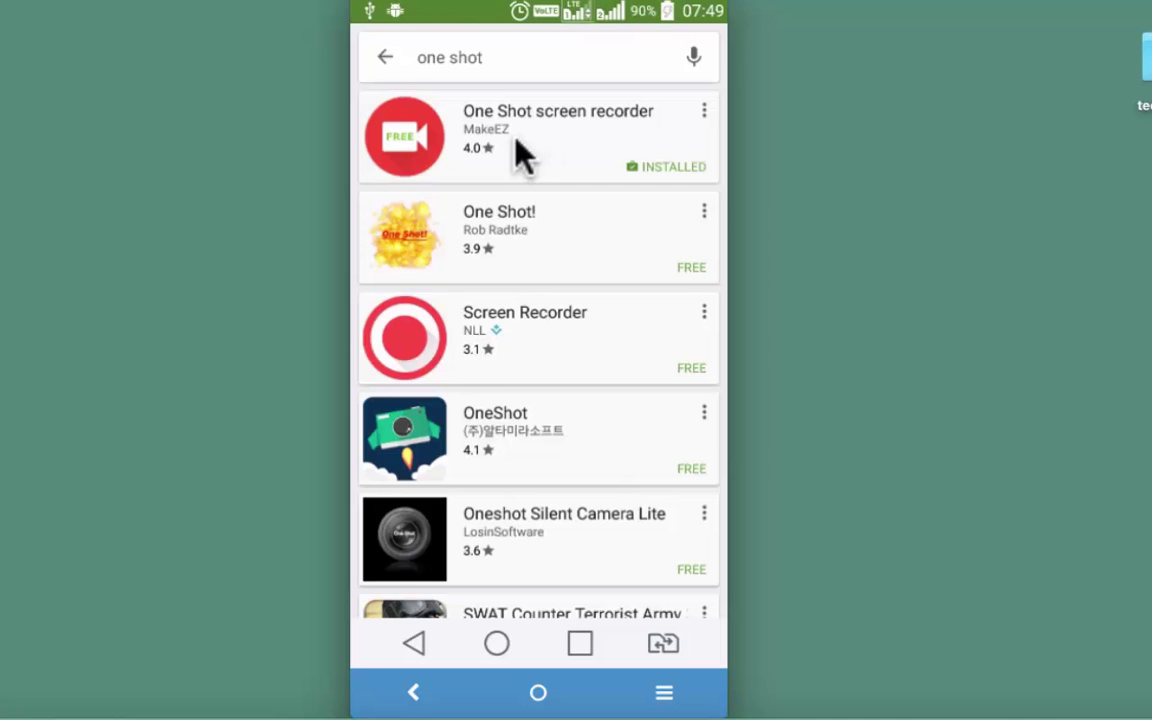
click(516, 141)
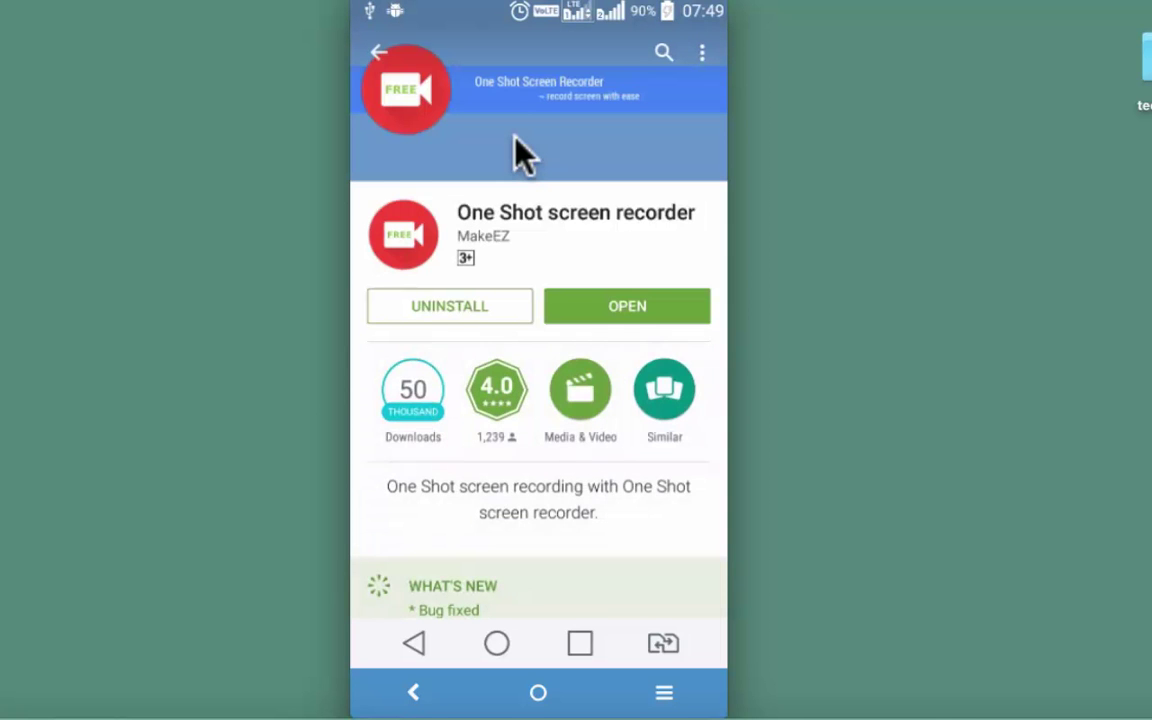
Launch One Shot, go to Settings, and keep the video directory at /storage/sdcard0/DCIM/Camera.
click(640, 305)
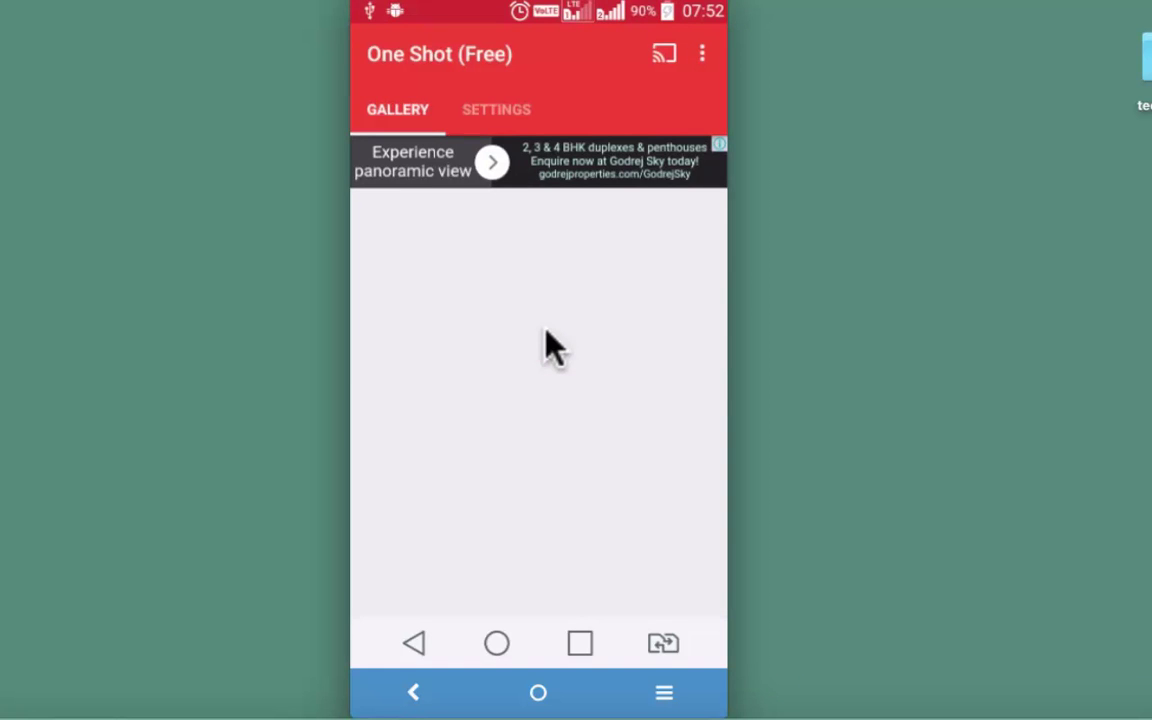
click(495, 113)
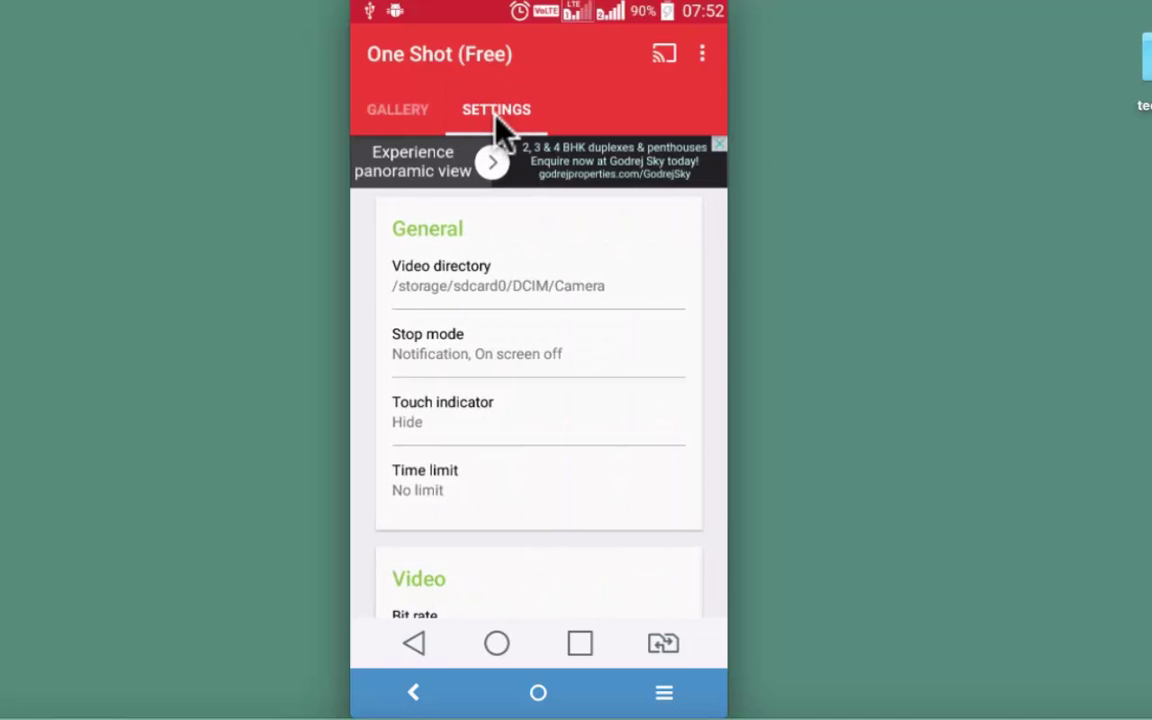
click(512, 282)
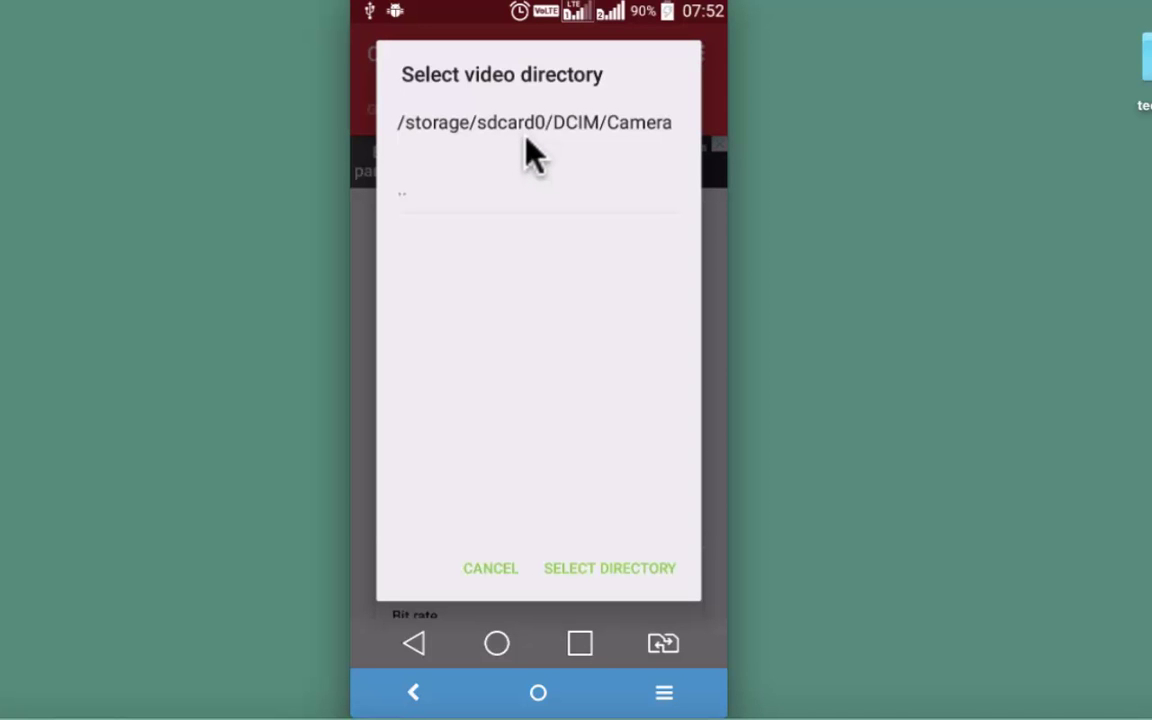
click(400, 203)
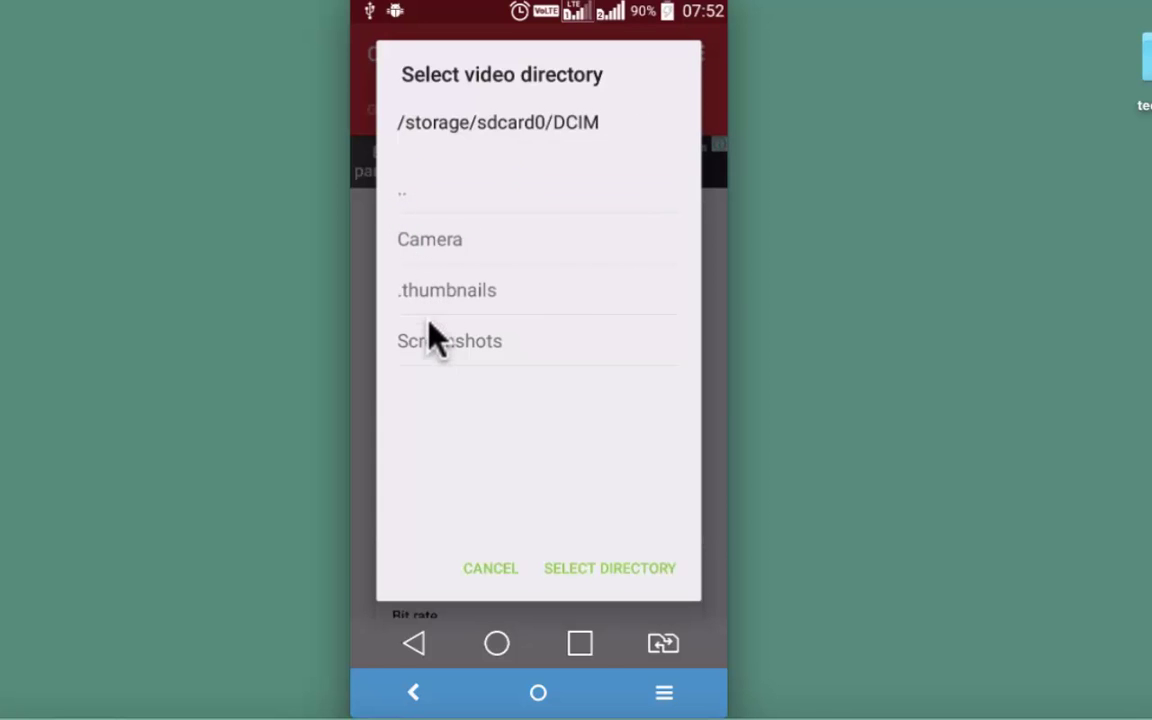
click(492, 570)
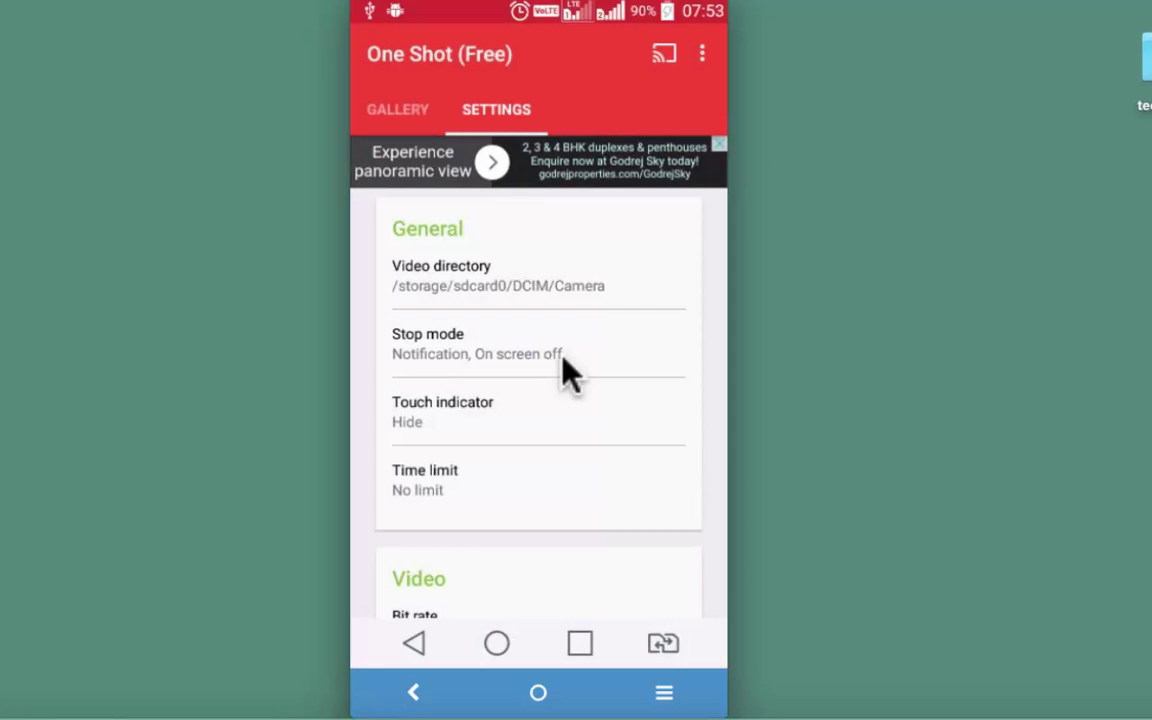
Set the touch indicator to Show, leaving stop mode and the No limit time limit unchanged.
click(562, 357)
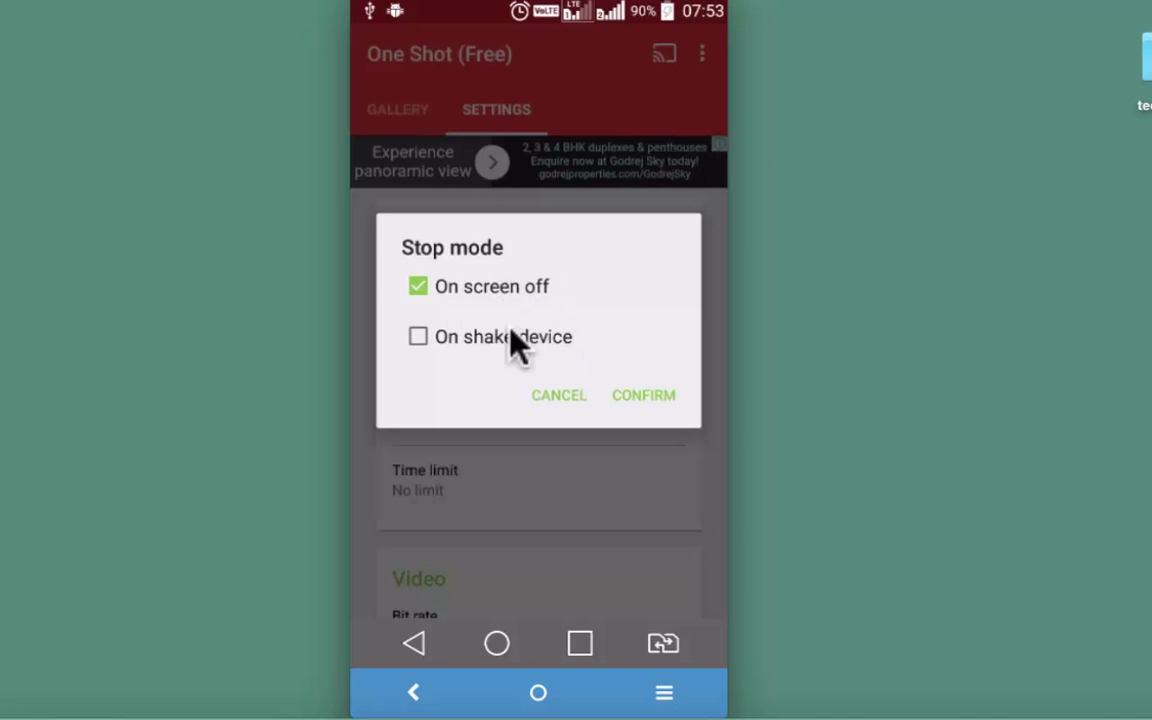
click(578, 396)
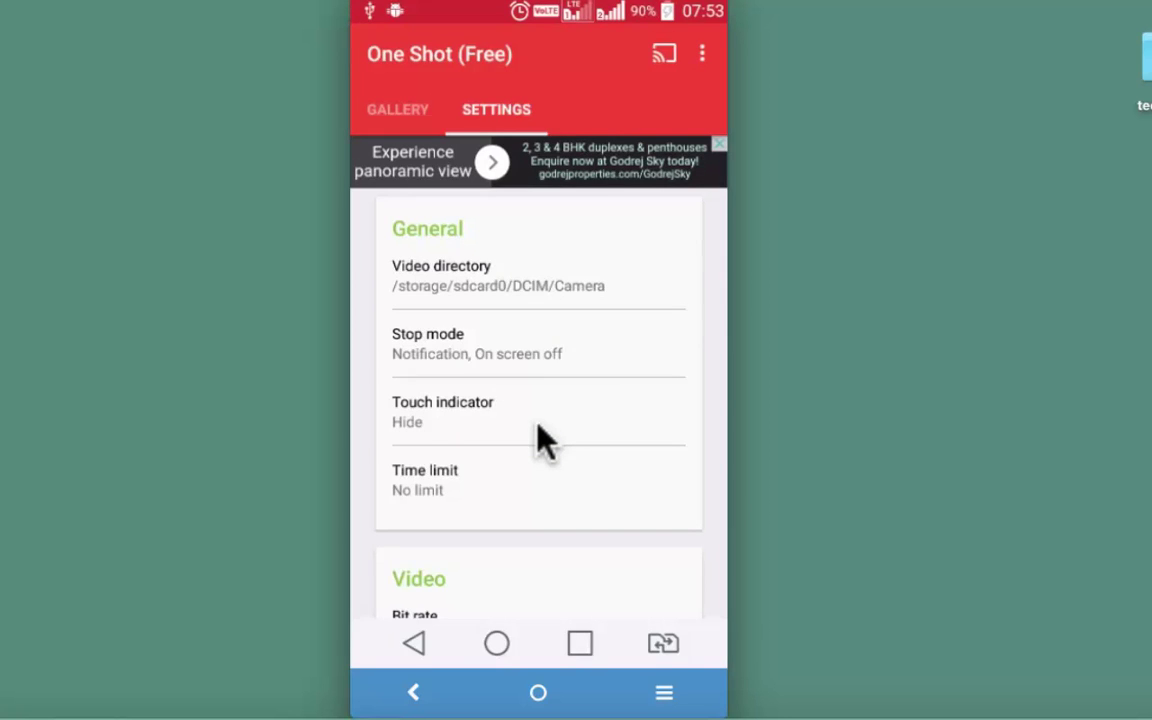
click(541, 440)
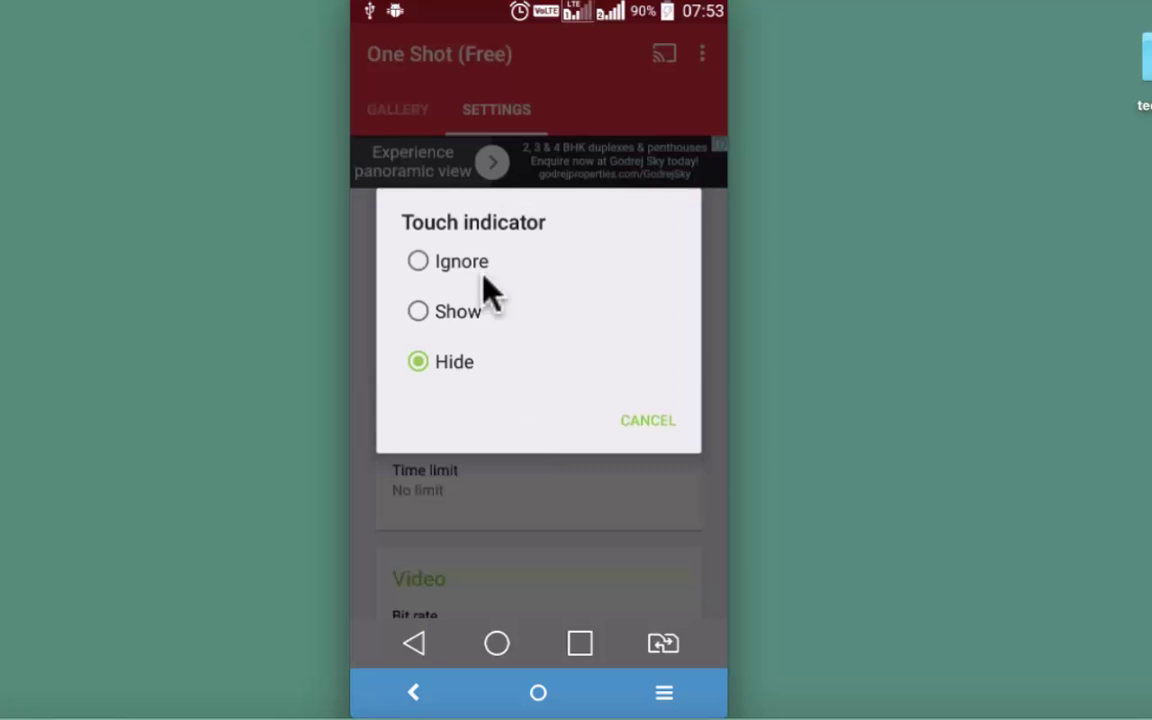
click(452, 311)
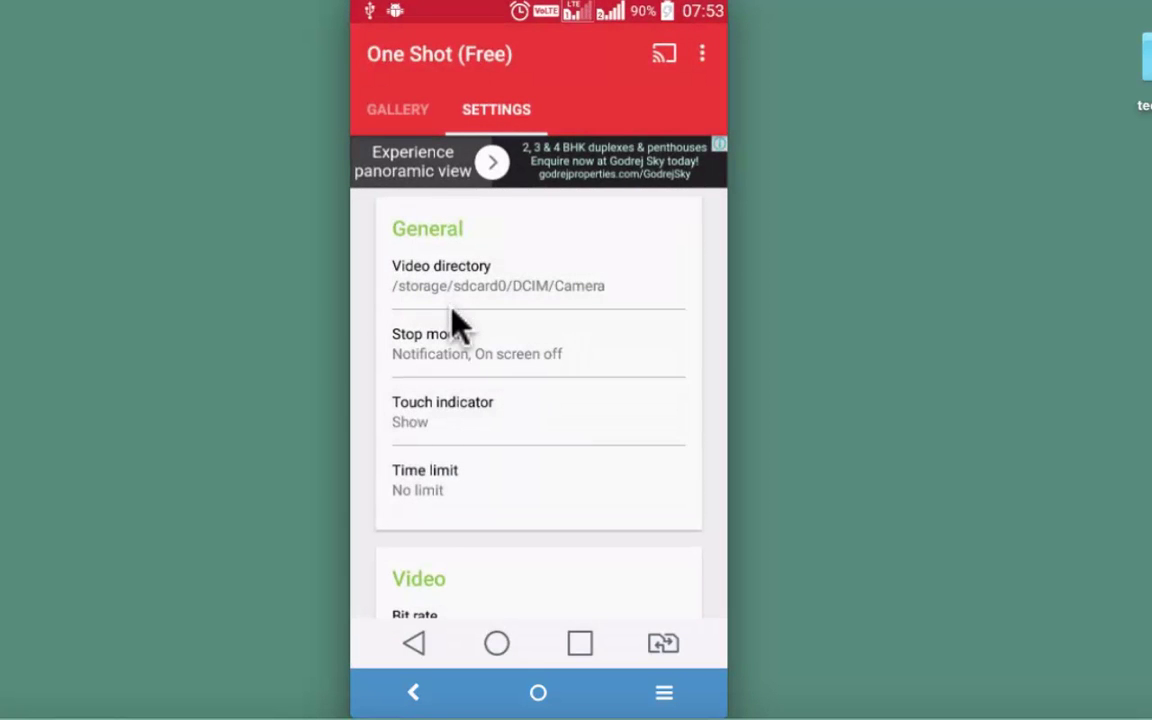
click(468, 497)
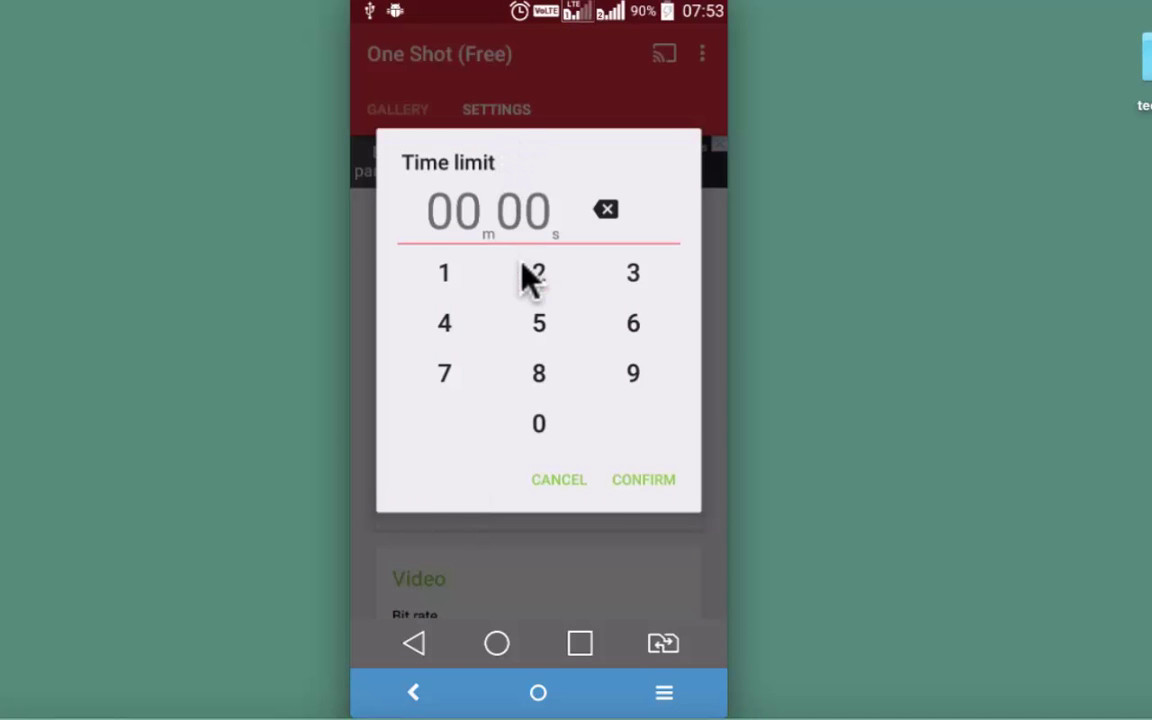
click(601, 479)
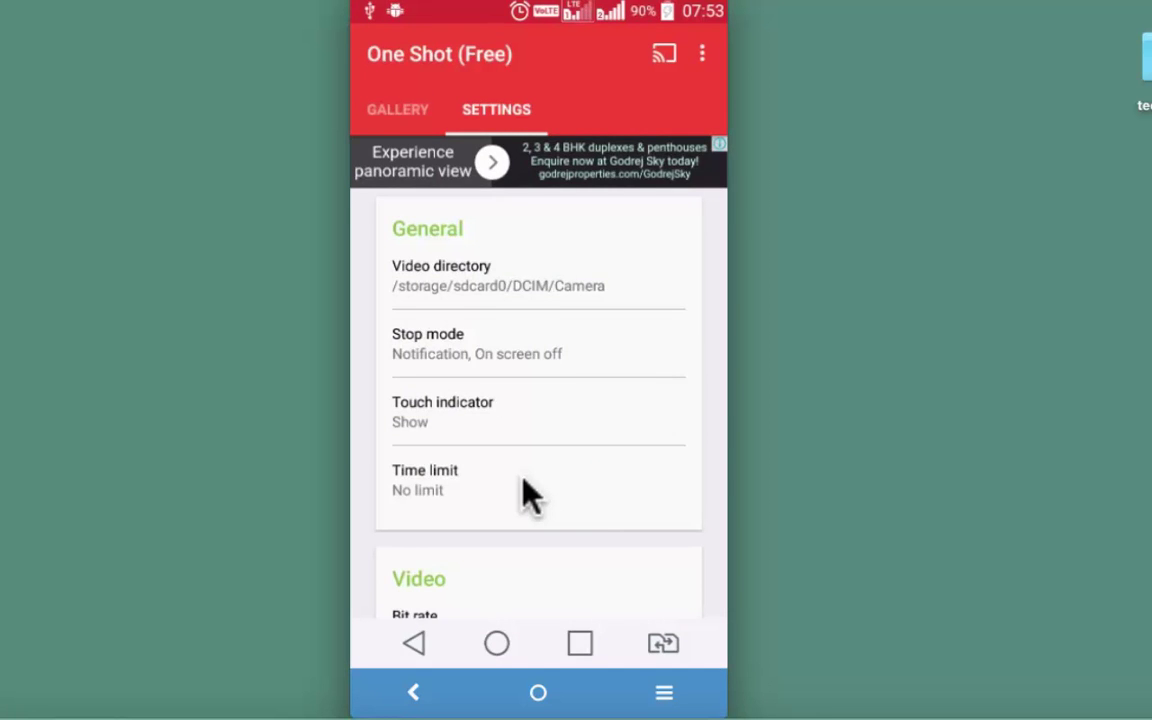
Keep bit rate at 5 Mbps and frame rate at 30 fps, then view the Resolution options.
scroll(522, 479, down, 5)
scroll(527, 495, down, 1)
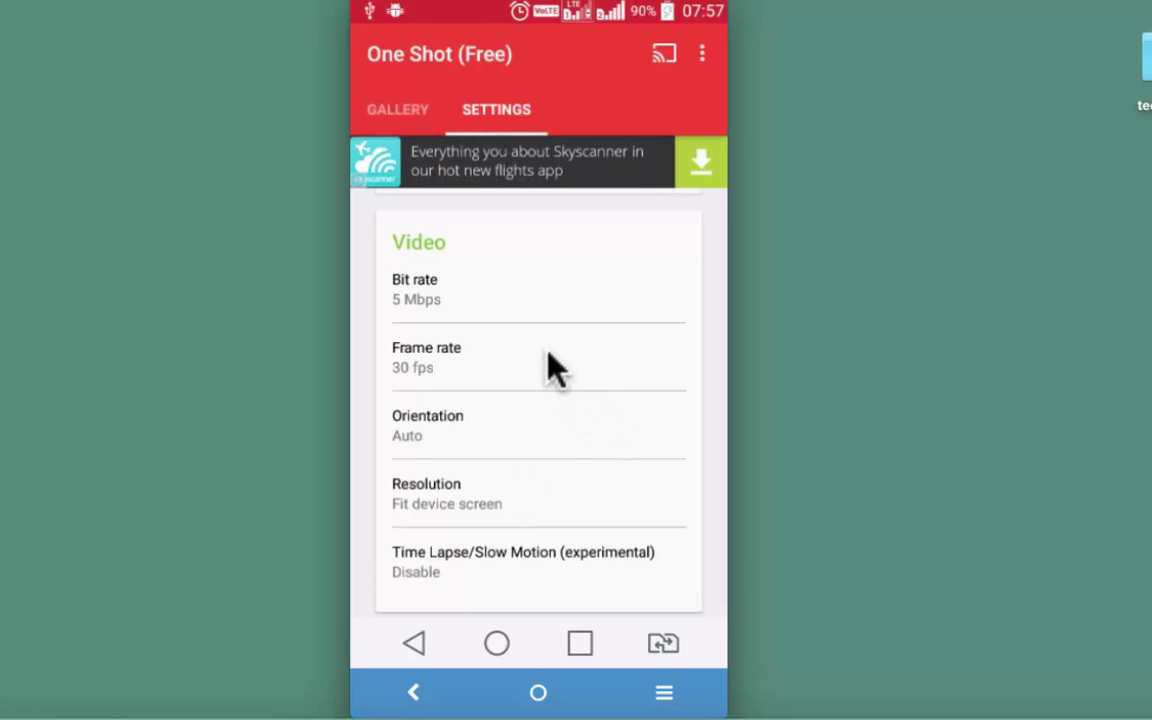
click(497, 316)
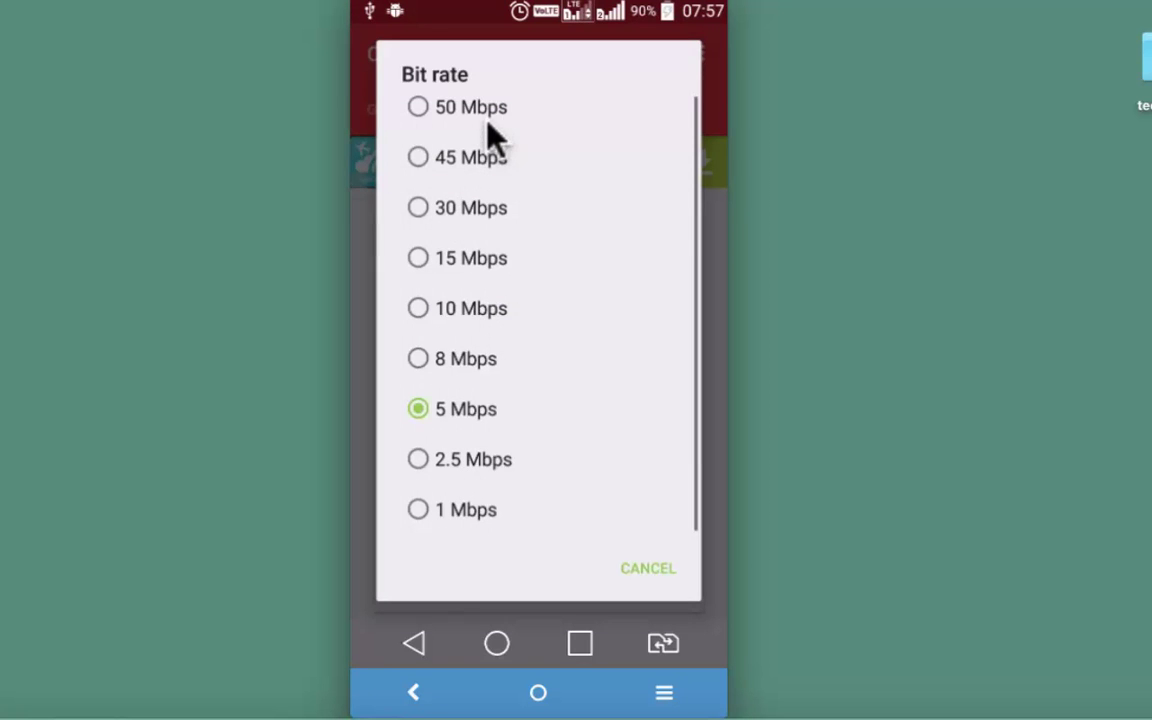
click(648, 570)
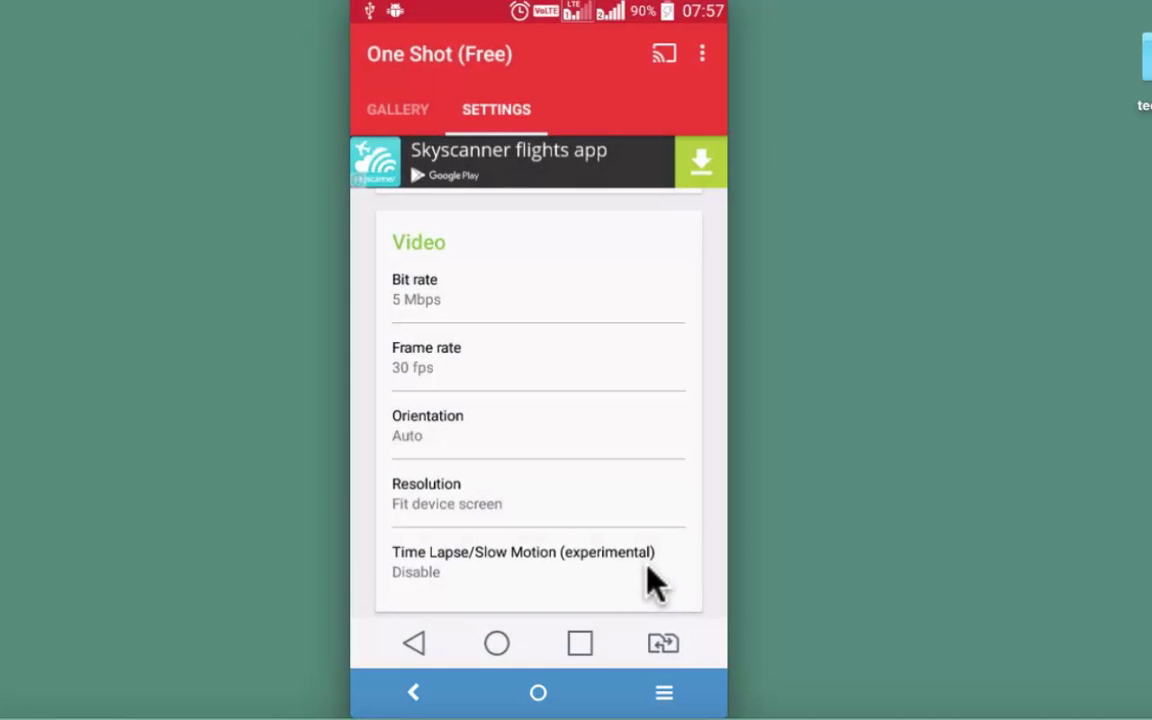
click(512, 360)
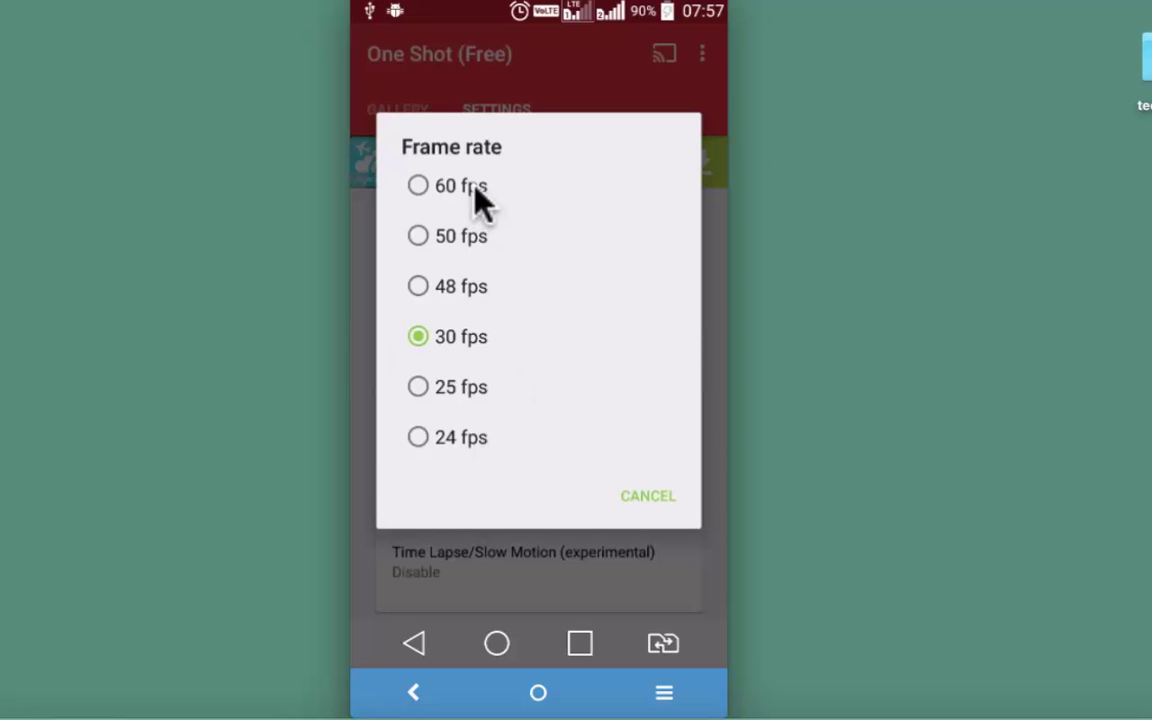
click(663, 493)
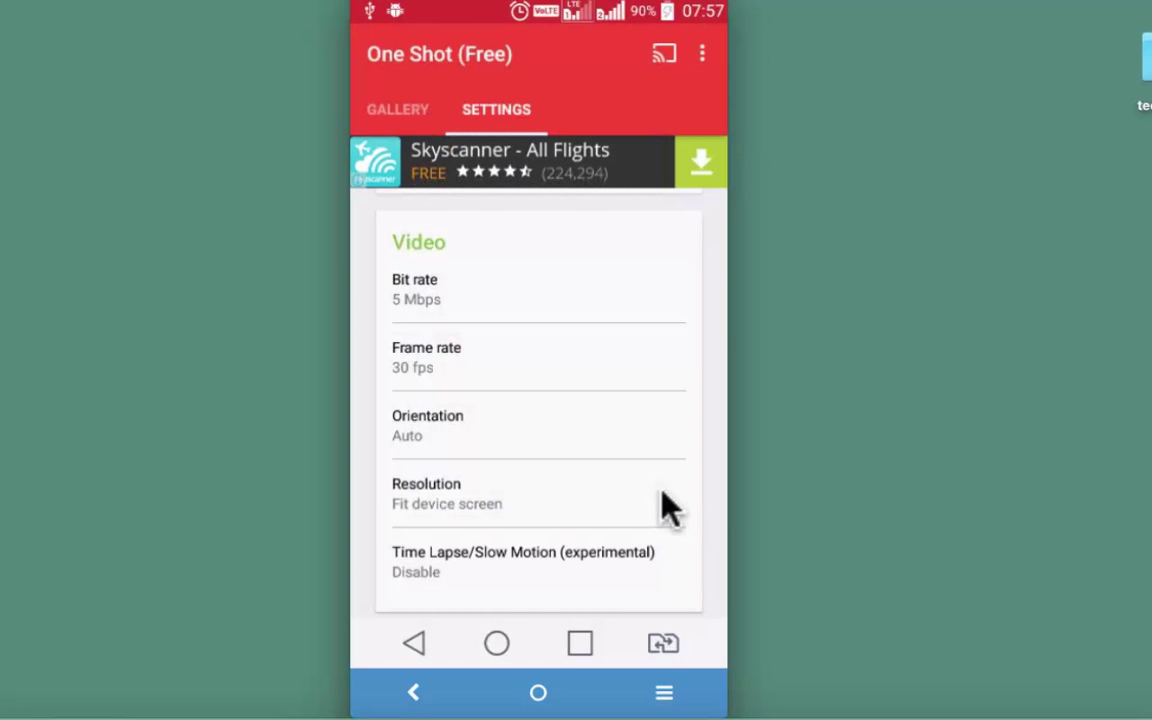
scroll(662, 491, down, 3)
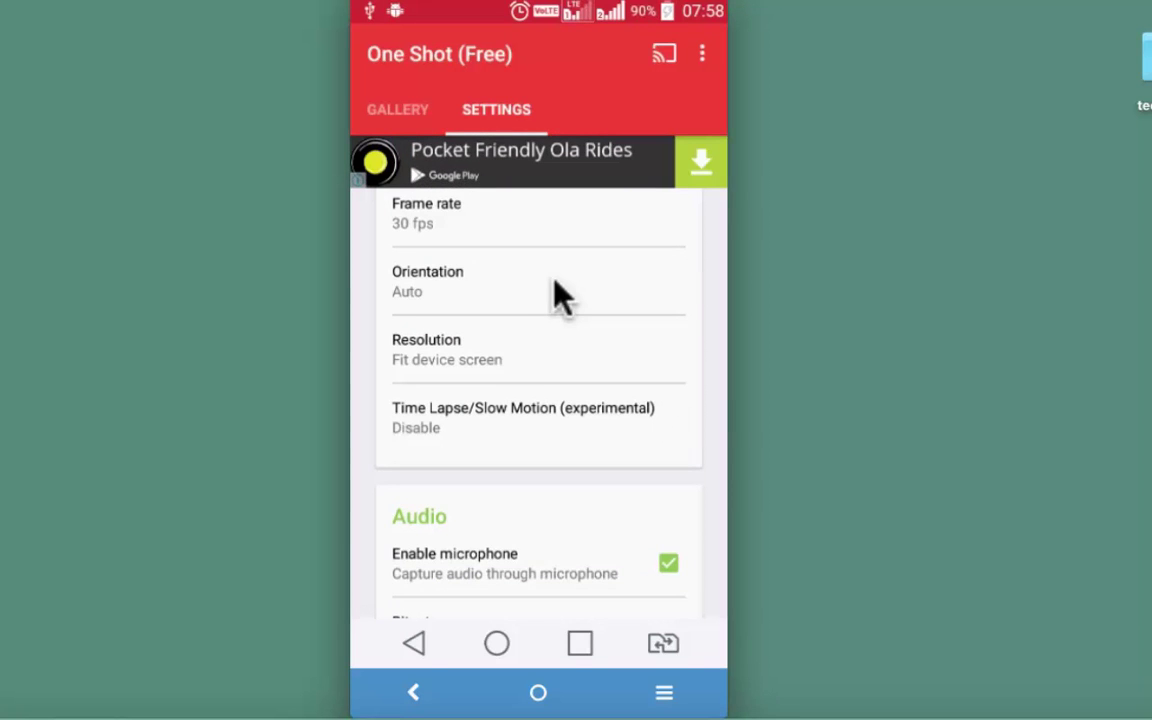
click(520, 368)
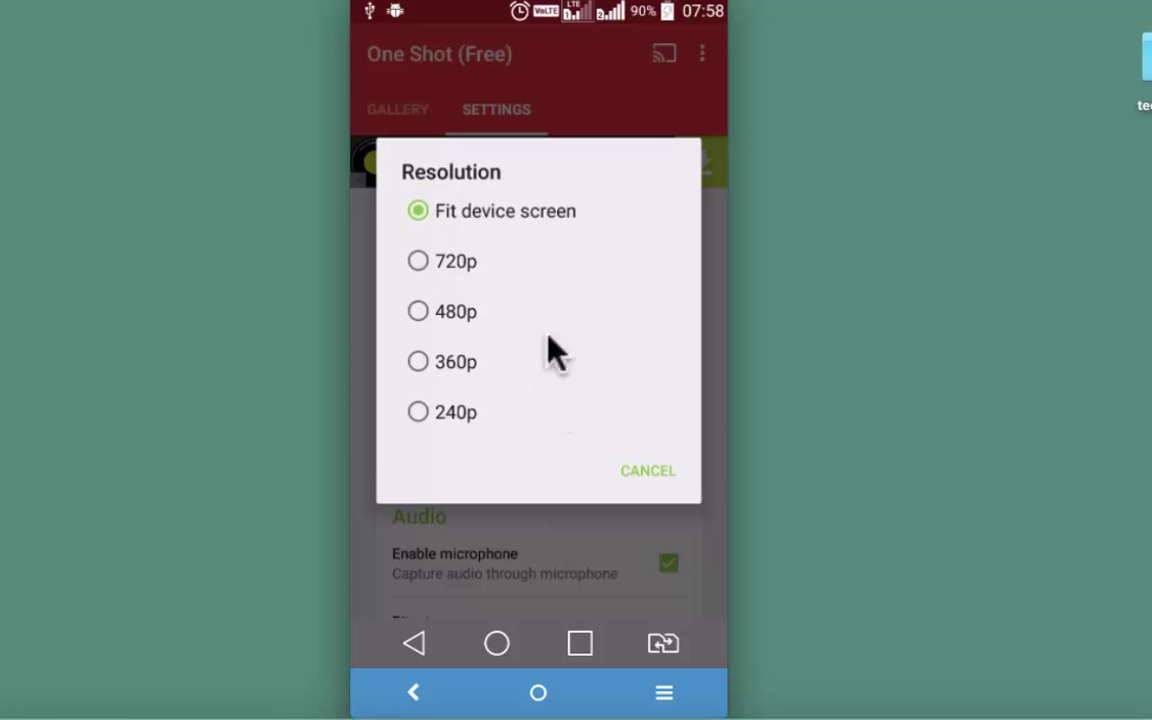
click(646, 471)
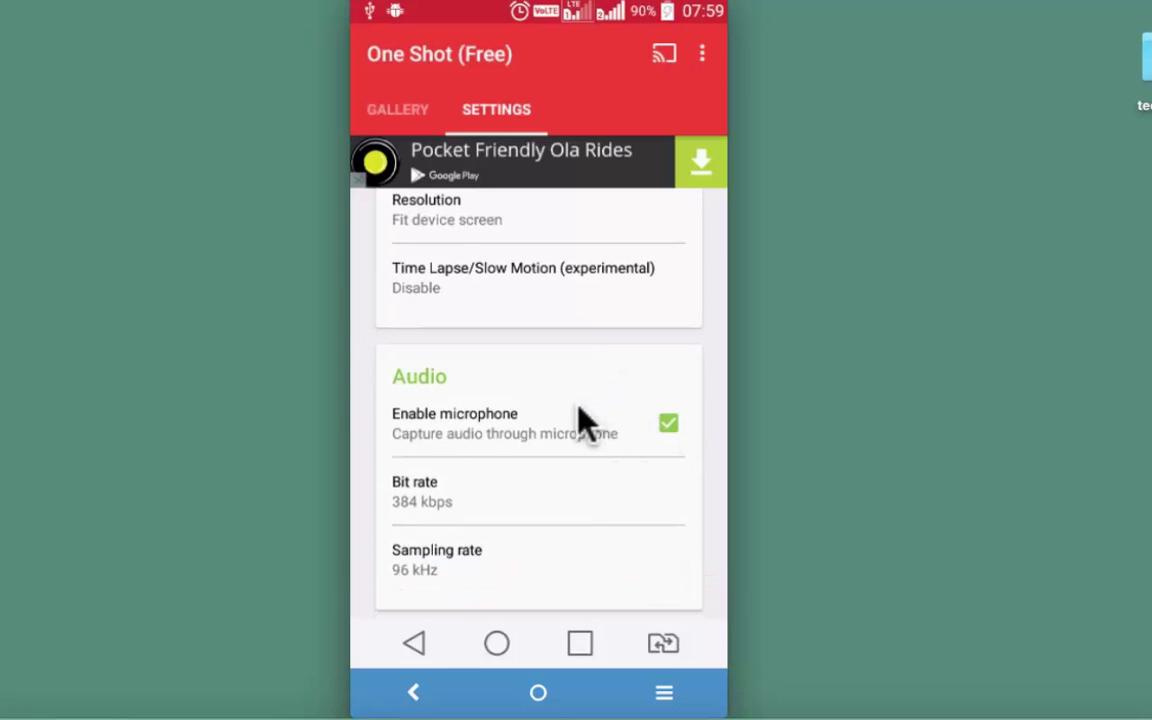
click(668, 424)
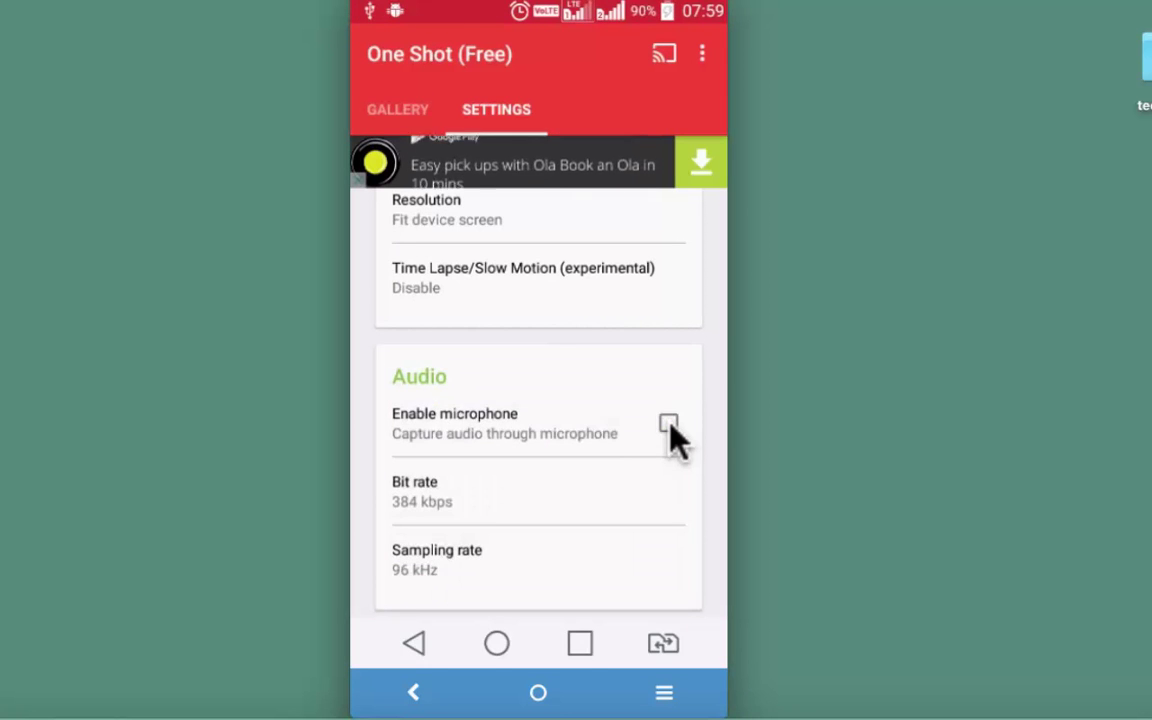
click(668, 424)
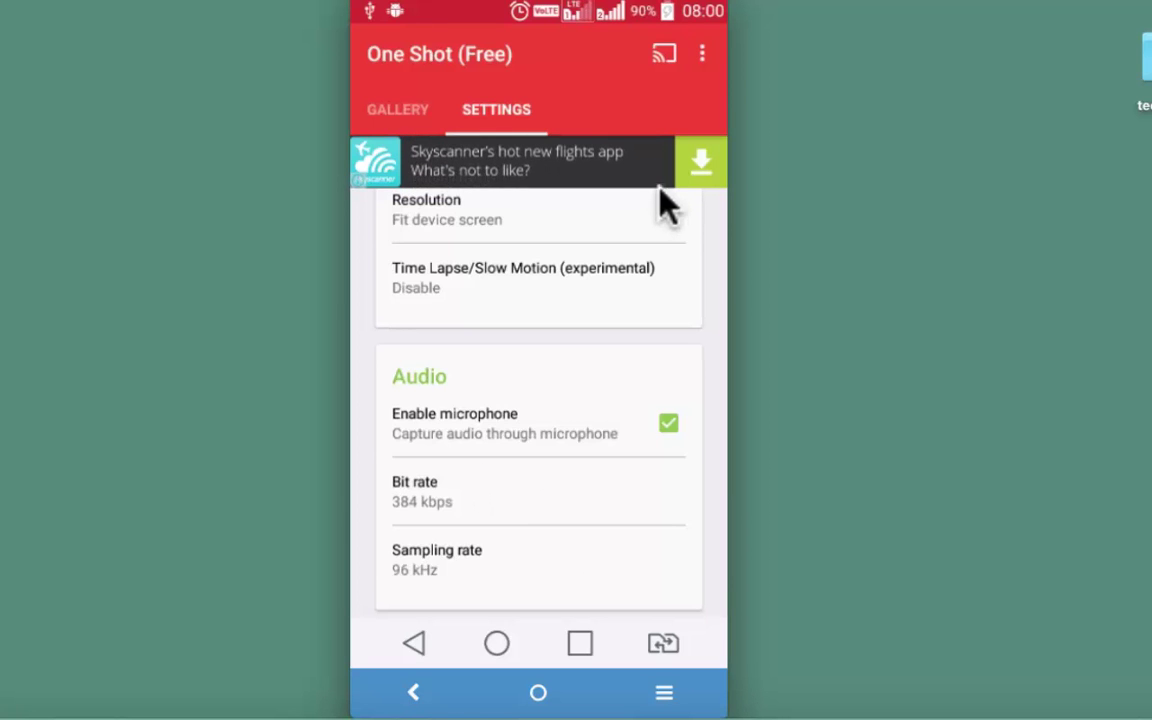
Start a One Shot screen recording of the phone's home screen.
click(666, 60)
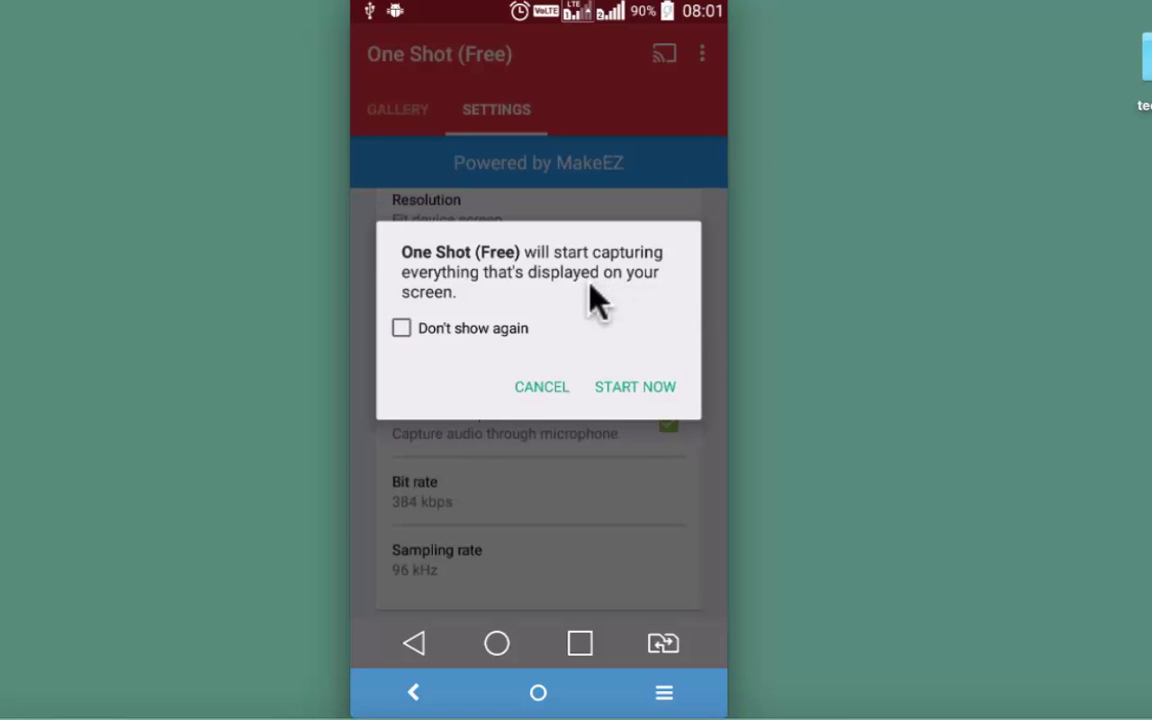
click(632, 388)
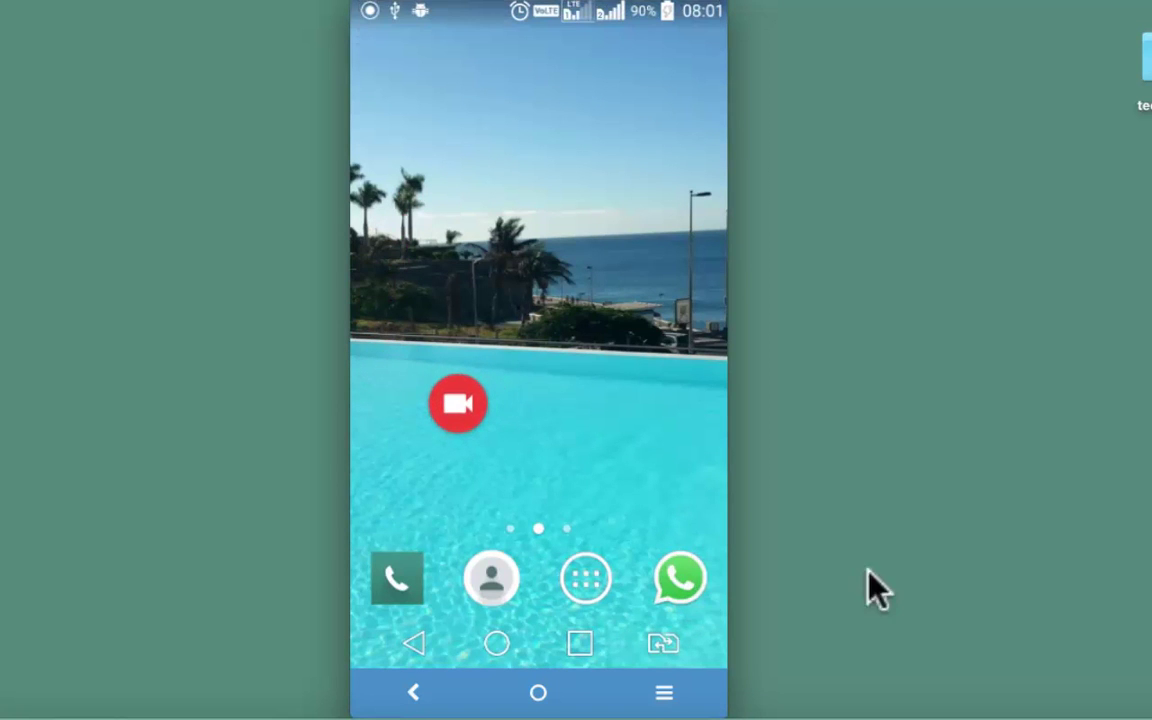
click(465, 403)
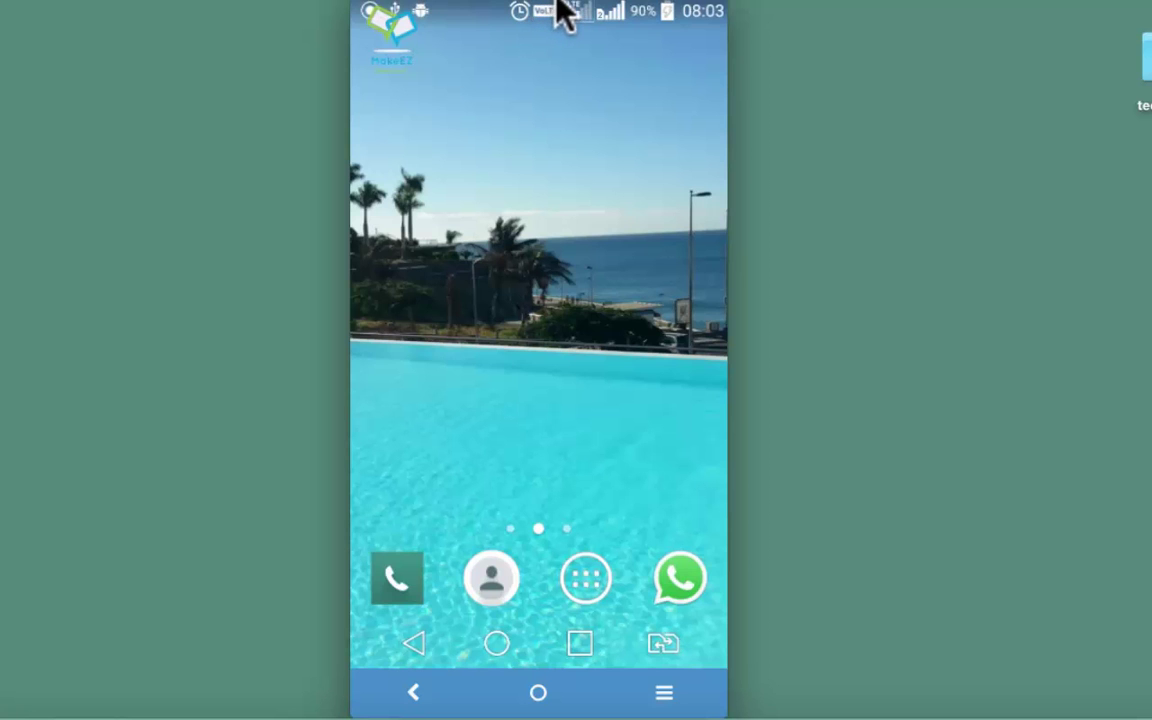
Stop the recording from the notification shade and dismiss the floating record button.
drag(570, 8, 561, 5)
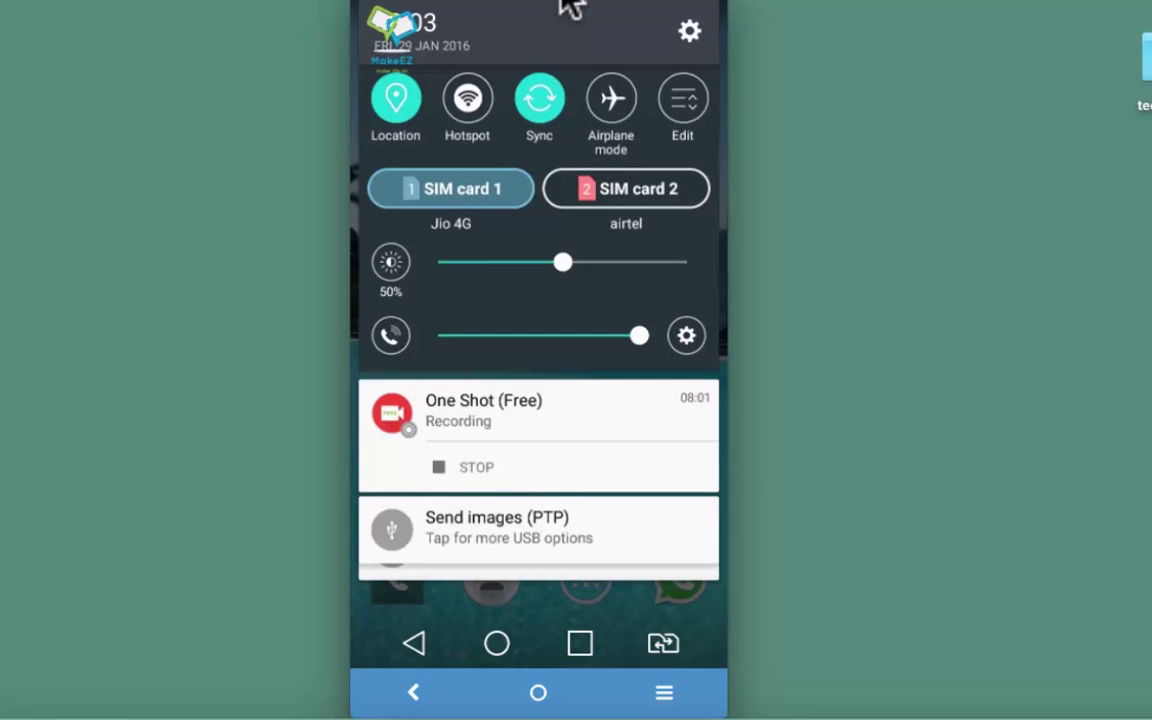
click(478, 470)
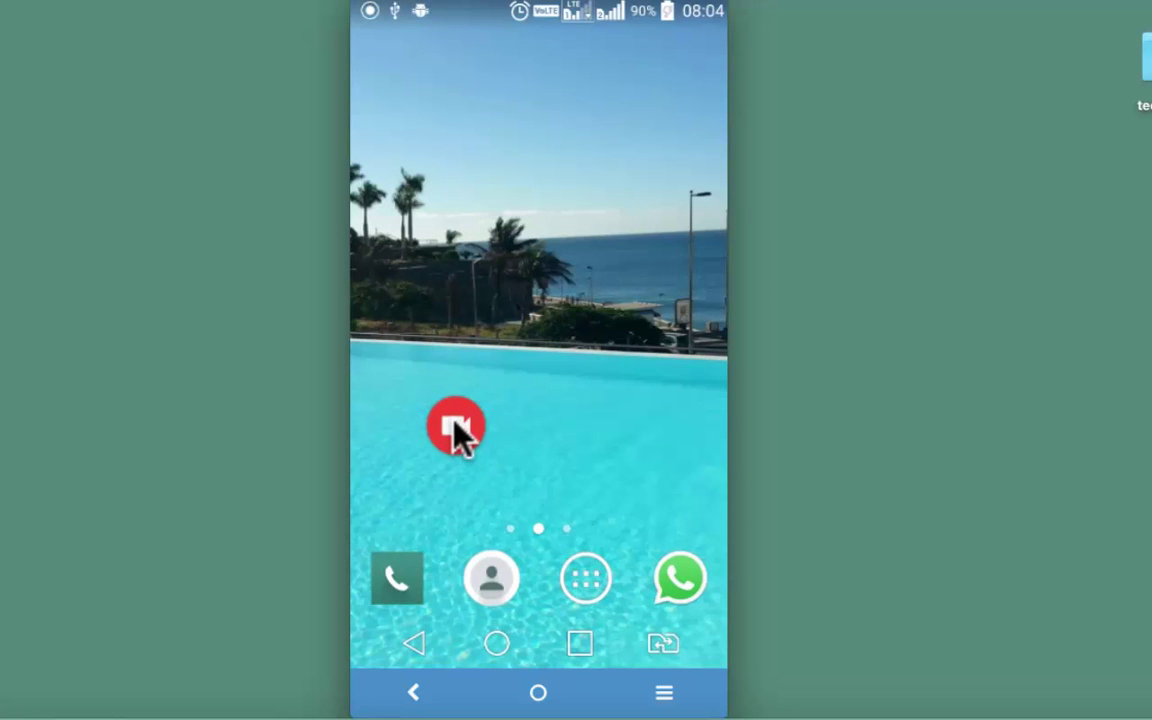
drag(456, 428, 456, 428)
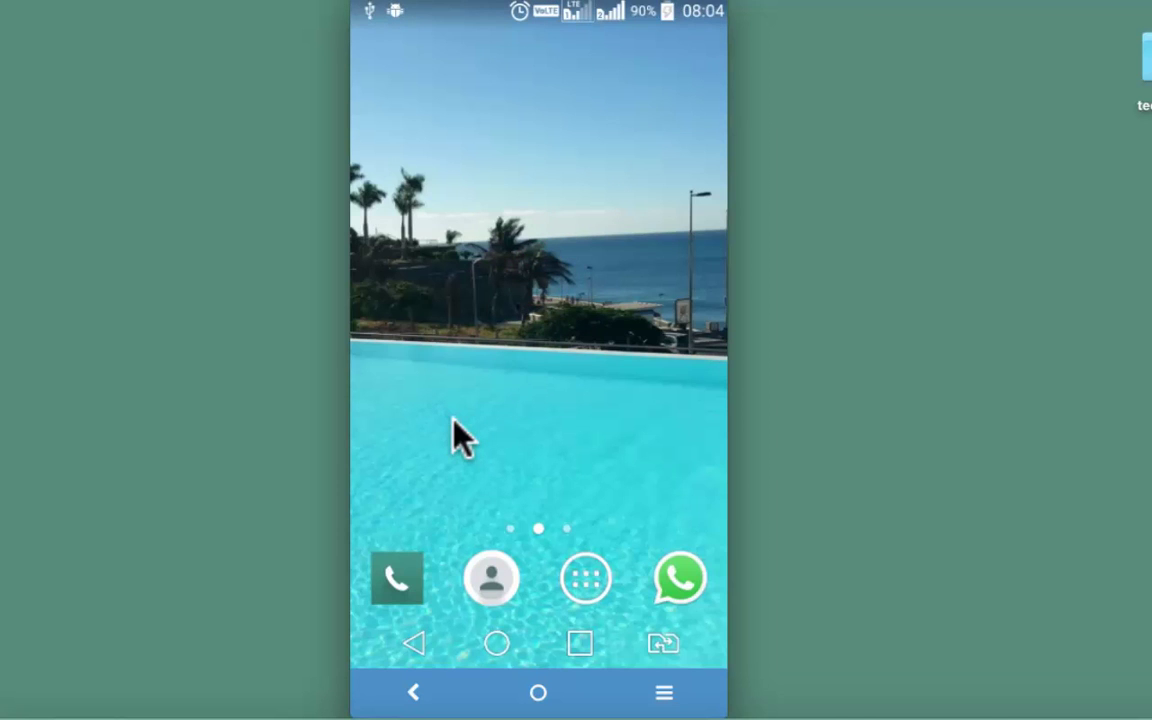
Launch One Shot (Free) and view the new 02:07, 720 x 1280 recording in its gallery.
click(588, 579)
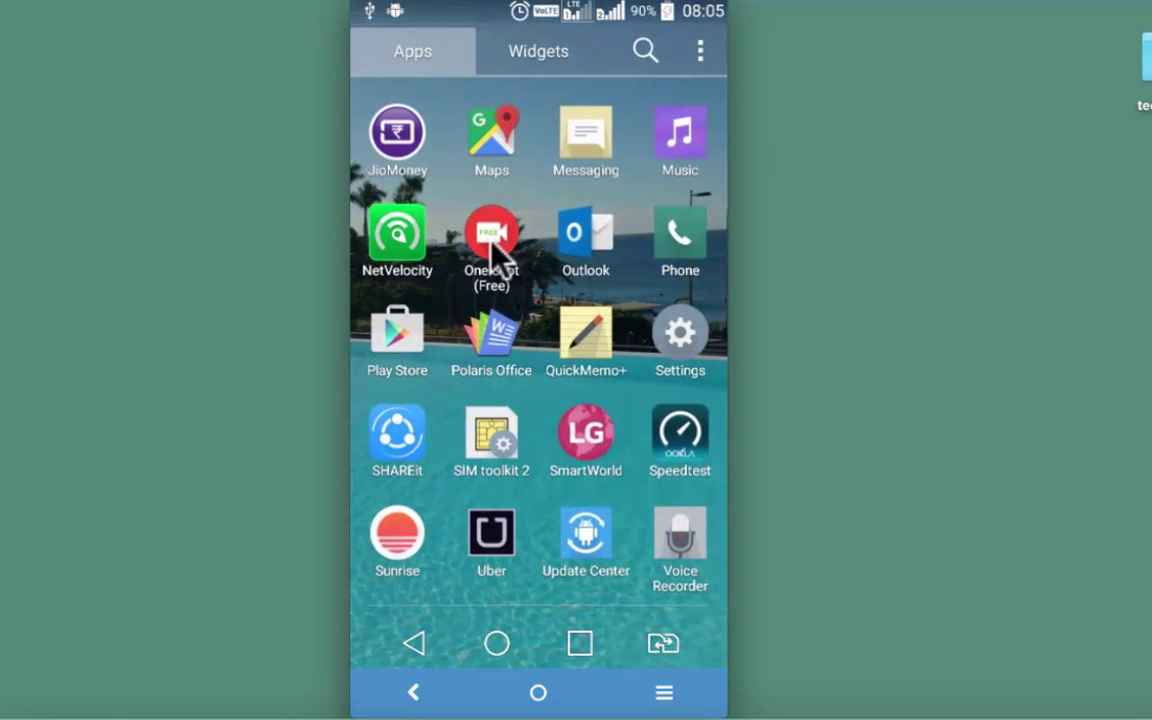
click(491, 245)
scroll(489, 257, down, 3)
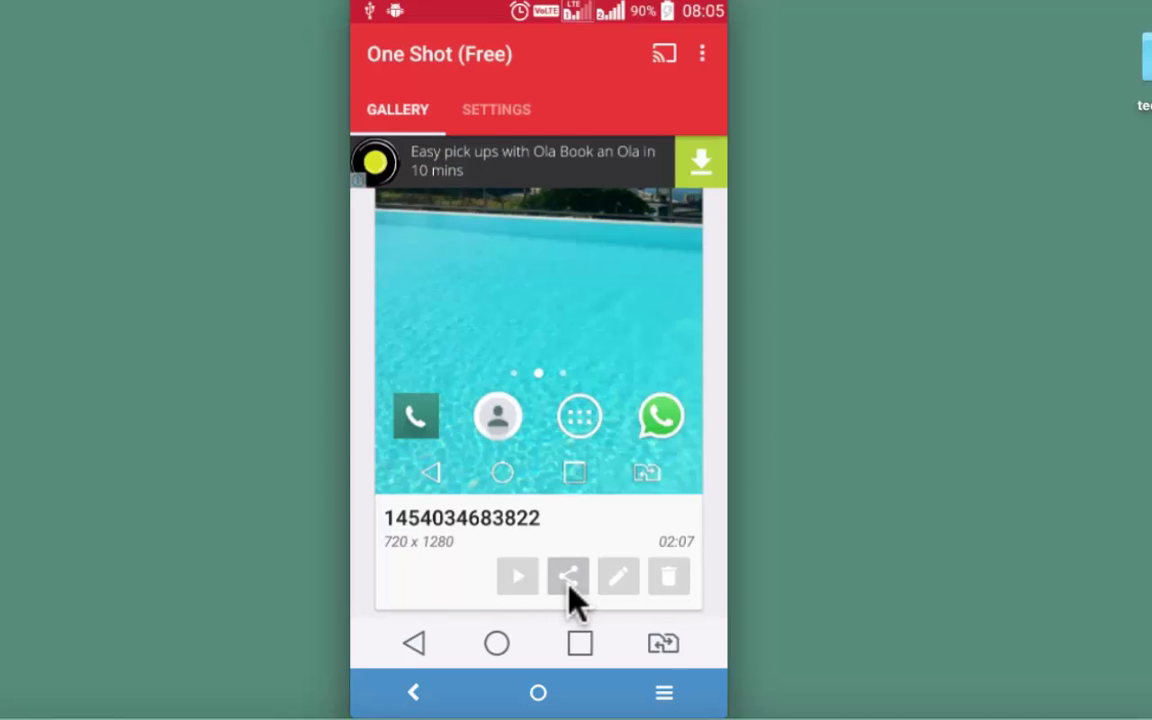
click(568, 580)
click(414, 645)
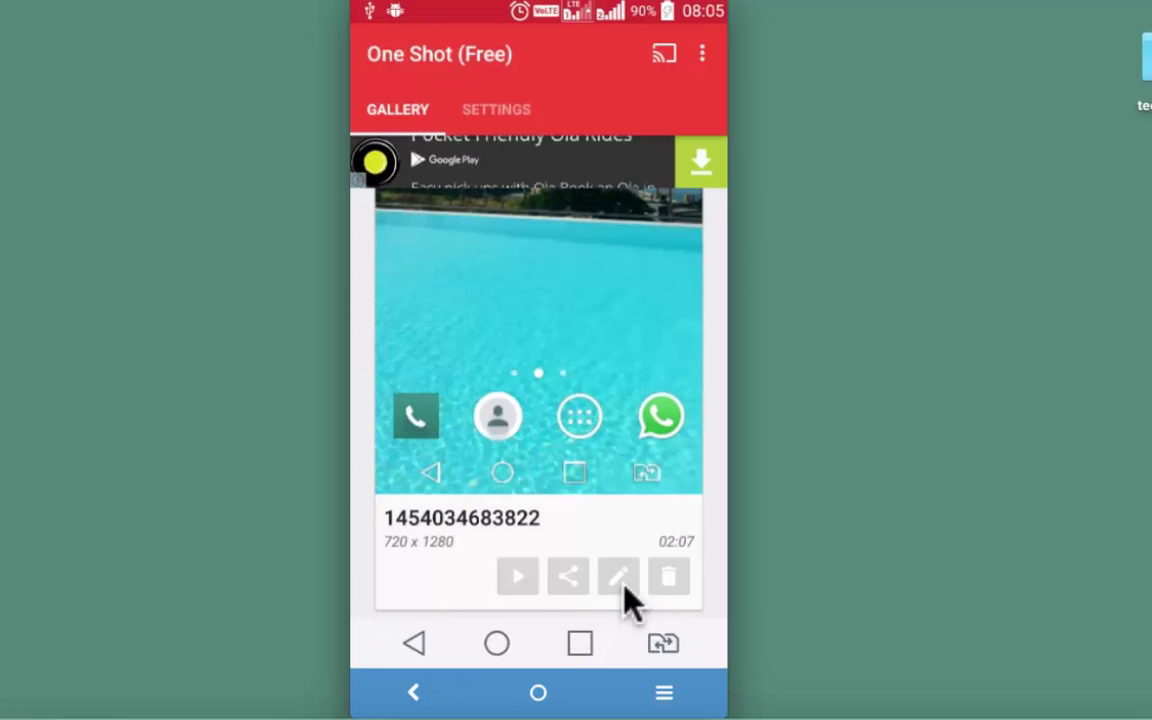
Trim the recording's start to about 00:40, retitle it 123, and save it.
click(620, 580)
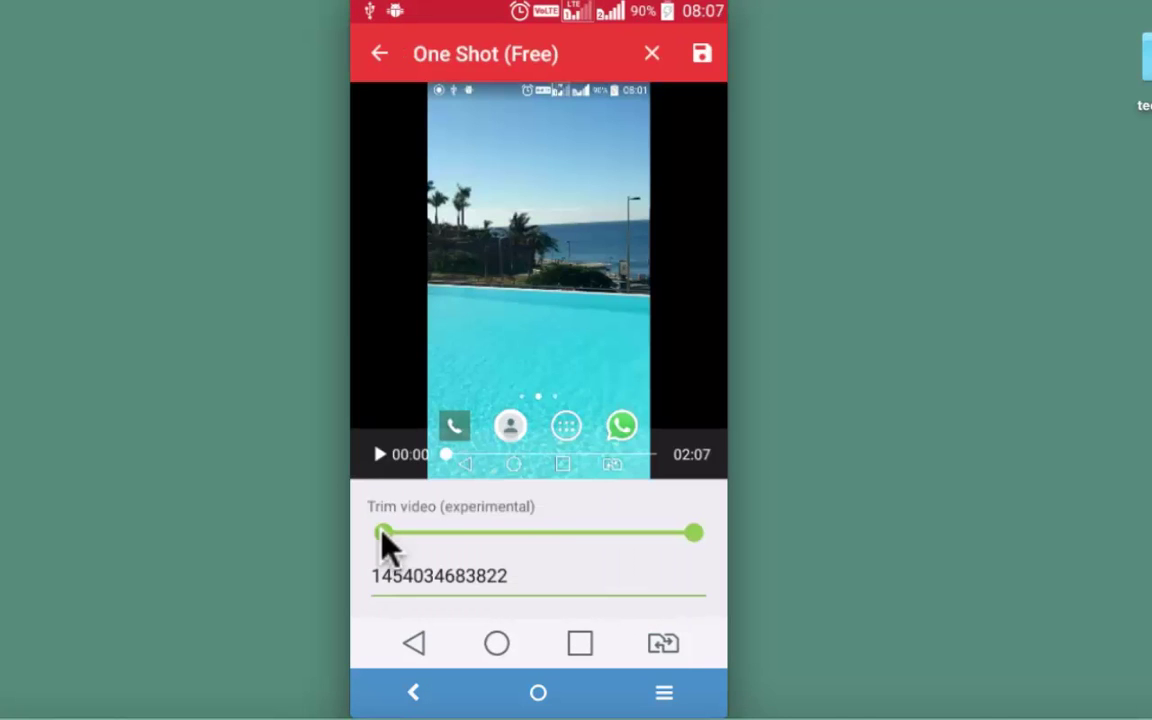
drag(382, 535, 432, 537)
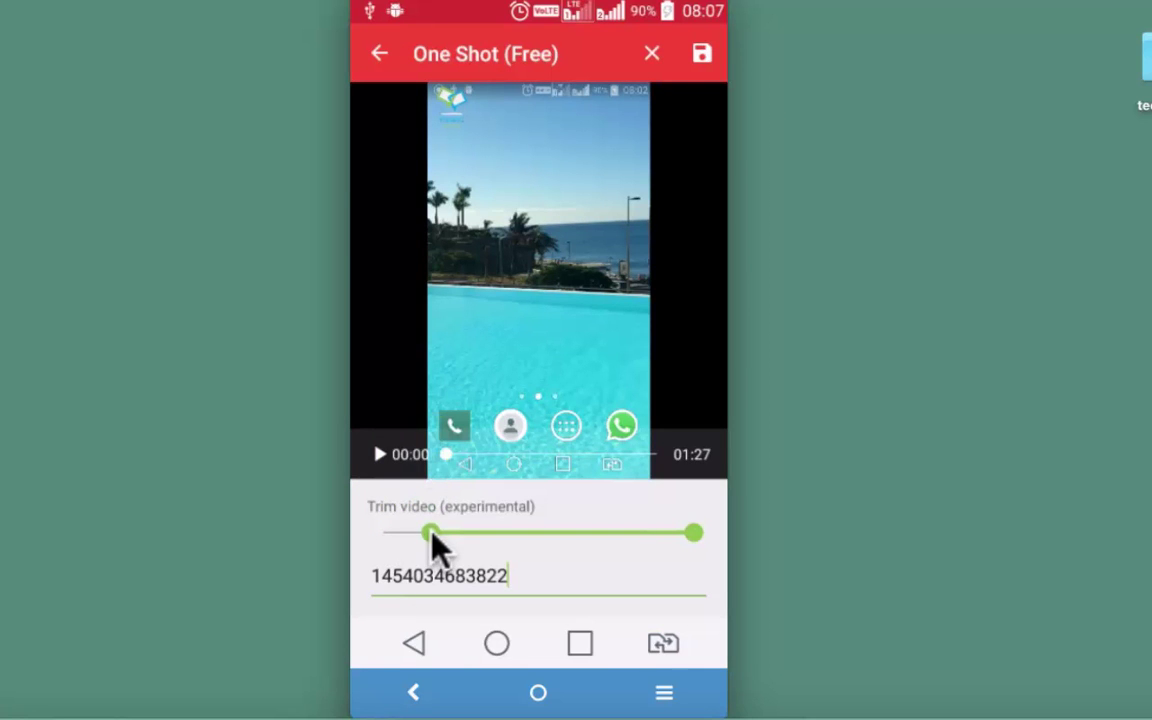
click(516, 577)
key(BackSpace)
key(BackSpace)
key(BackSpace)
key(BackSpace)
key(BackSpace)
key(BackSpace)
key(BackSpace)
key(BackSpace)
key(BackSpace)
key(BackSpace)
key(BackSpace)
key(BackSpace)
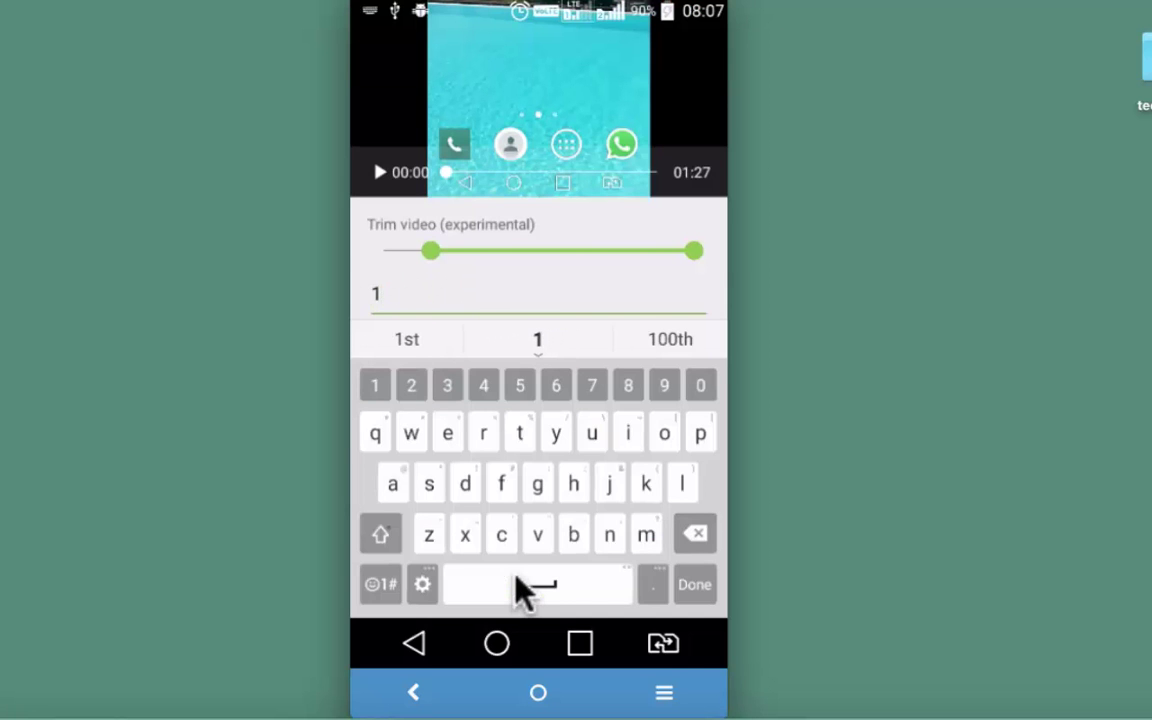
text(23)
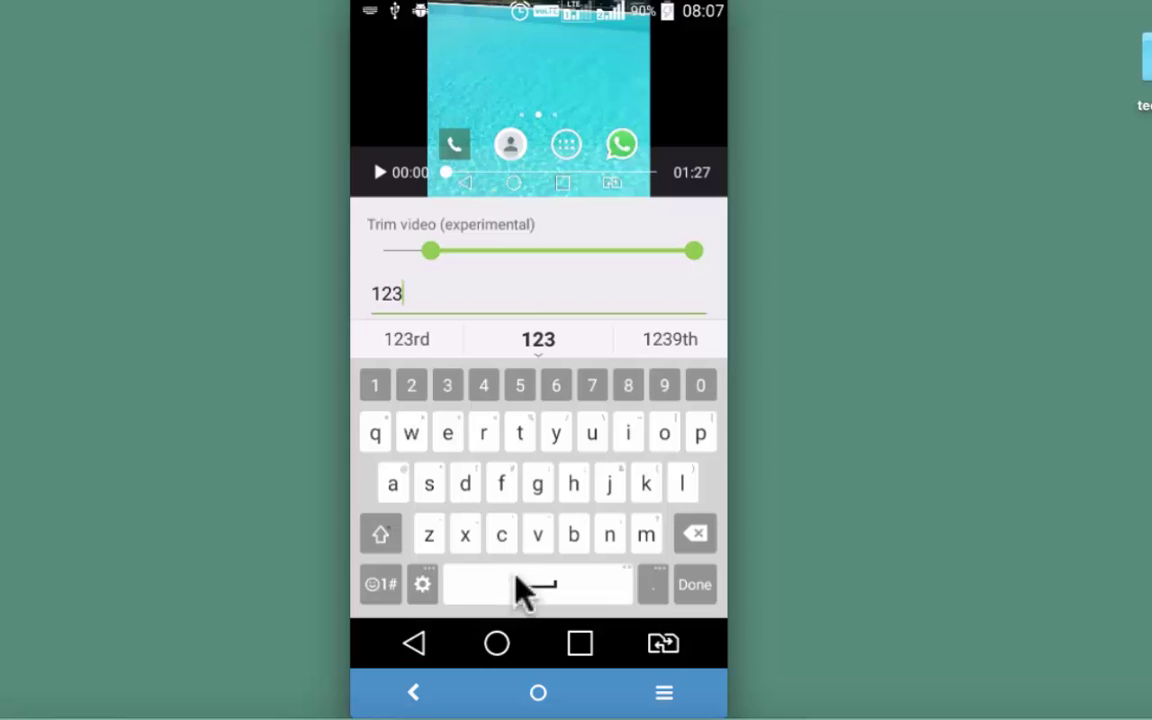
key(Escape)
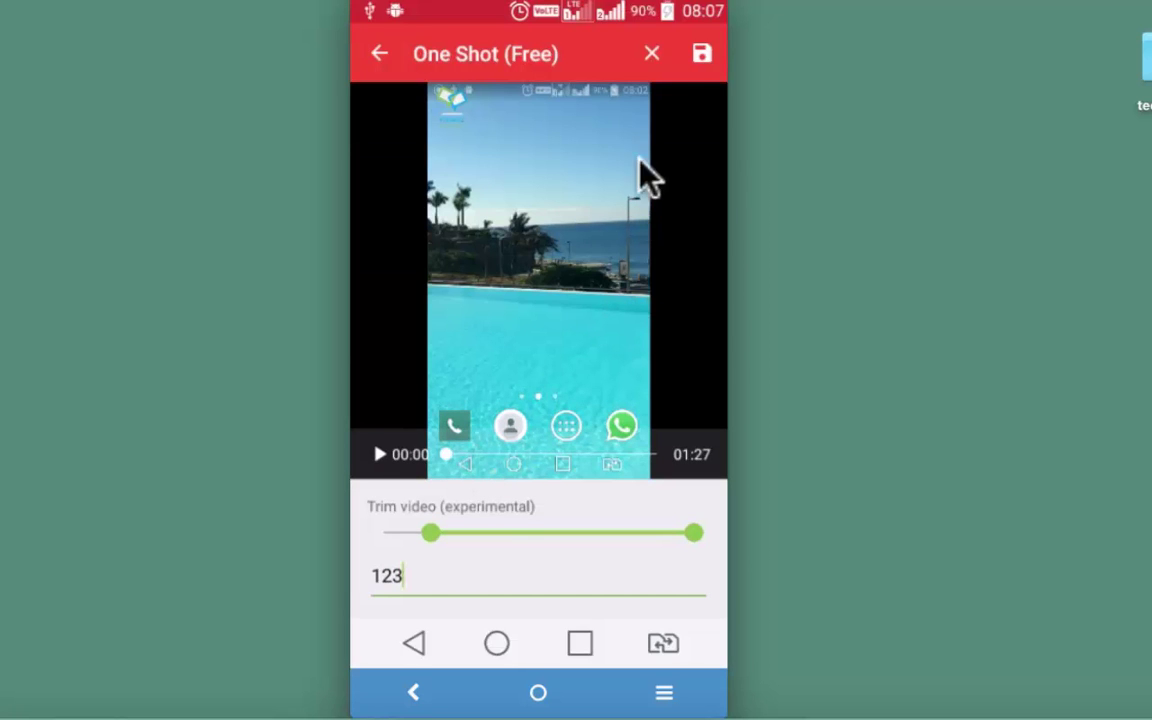
click(700, 56)
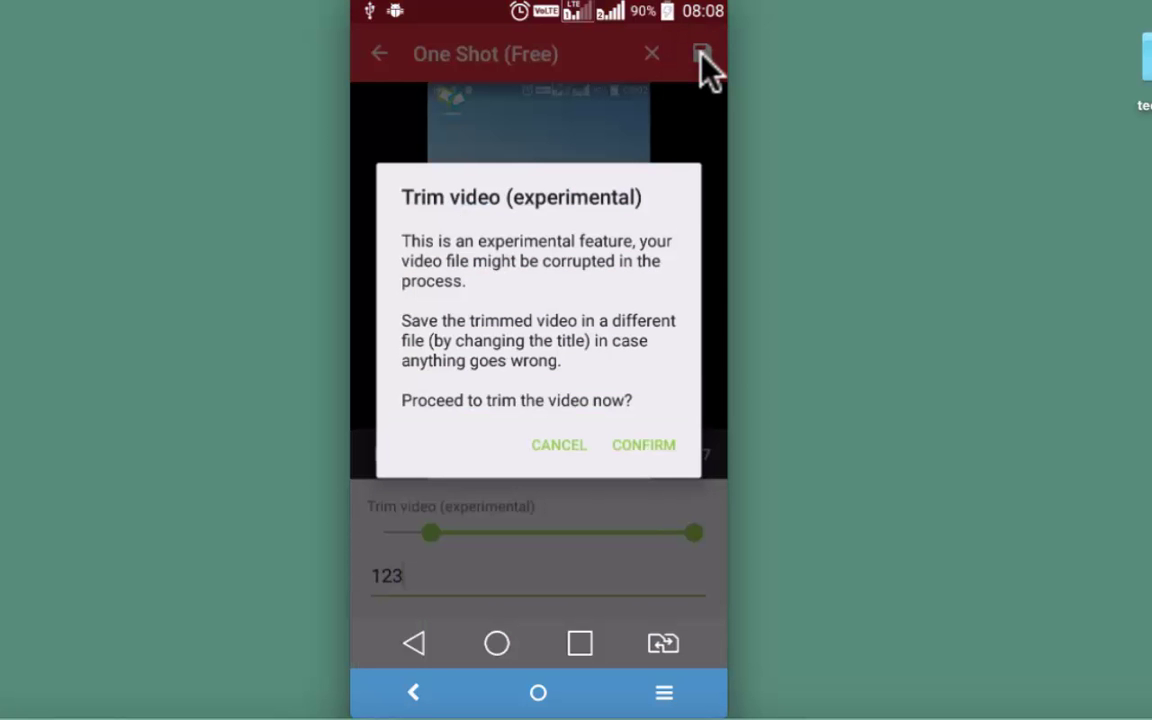
Confirm the 01:24 trimmed video '123' and delete the original 02:07 recording.
click(642, 446)
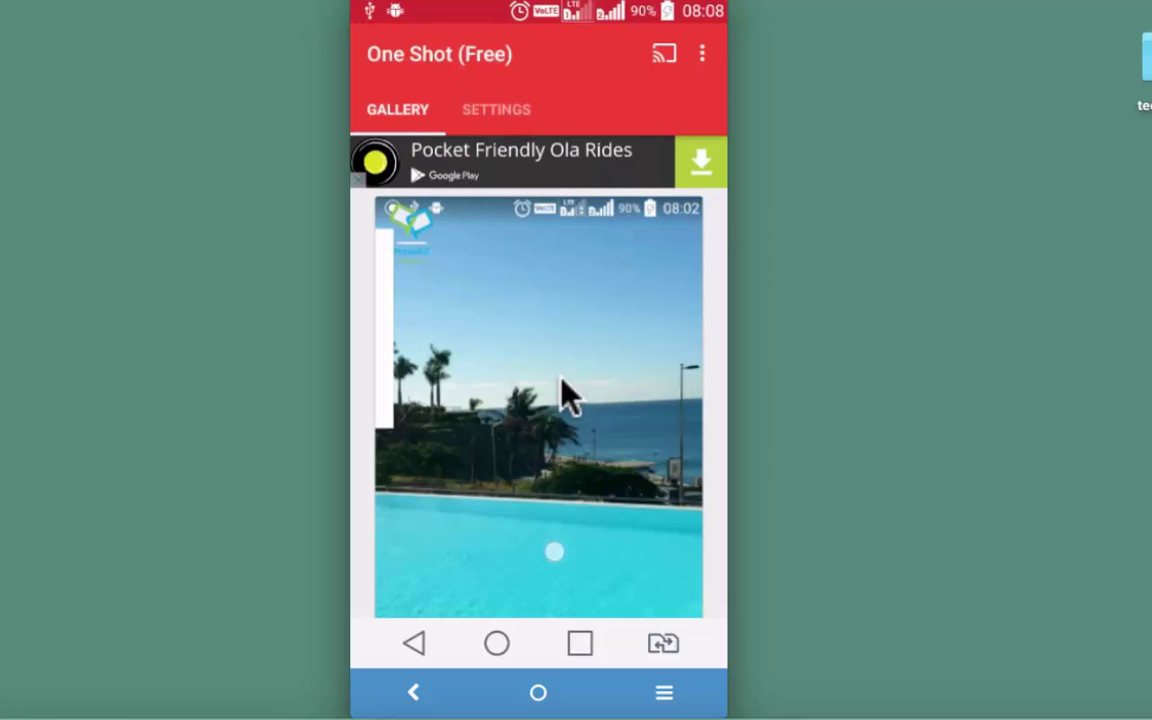
scroll(563, 393, down, 3)
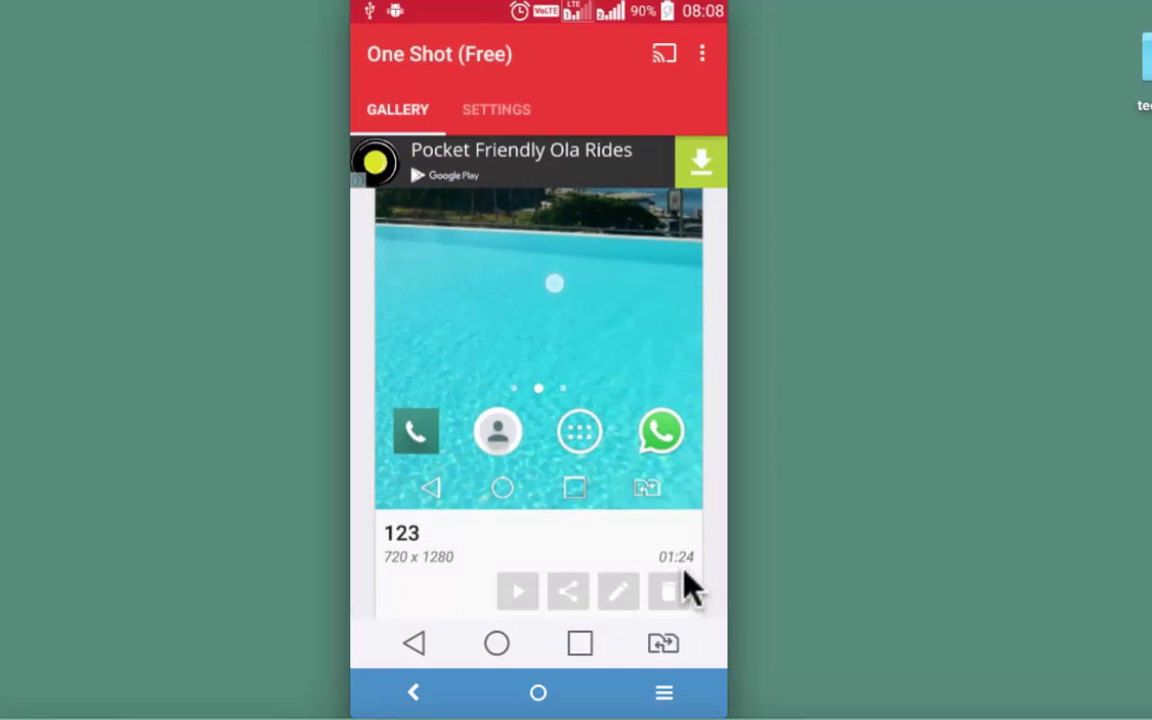
scroll(692, 590, down, 5)
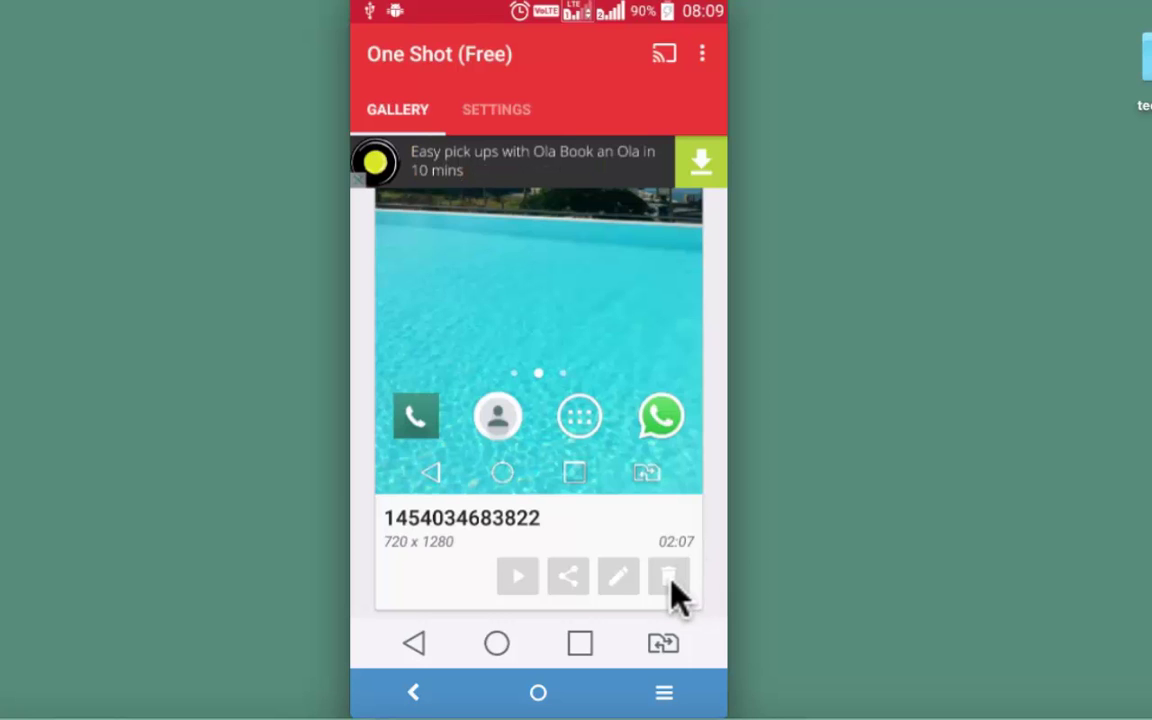
click(670, 580)
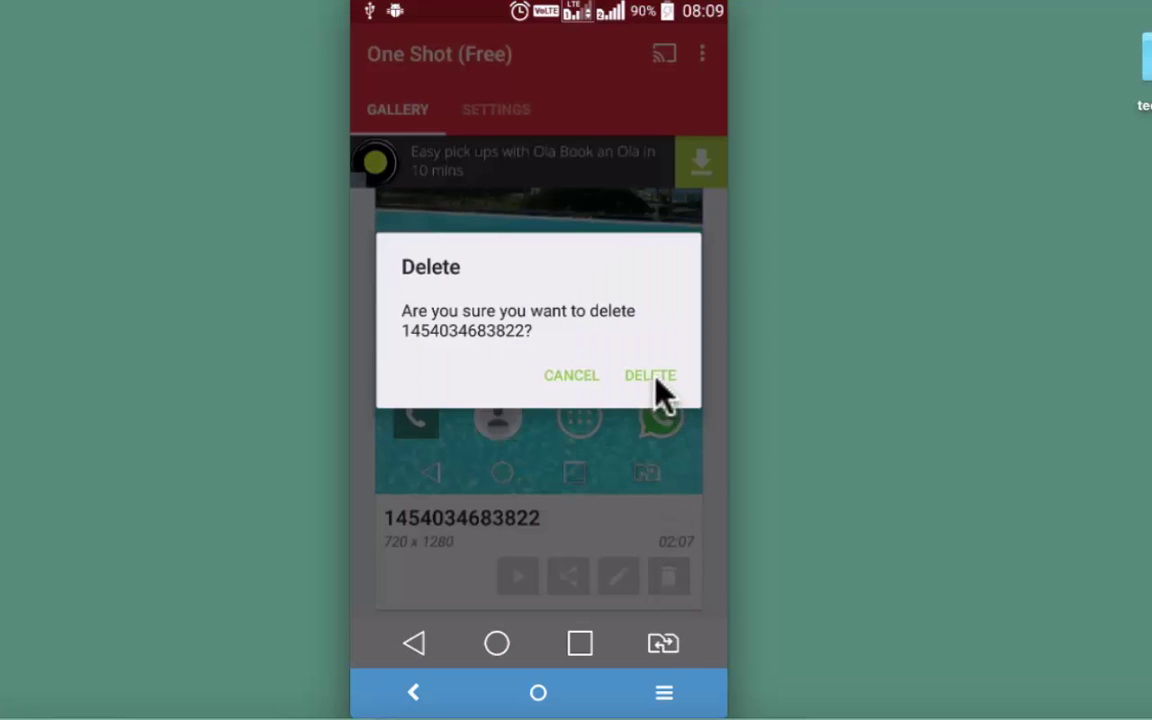
click(652, 375)
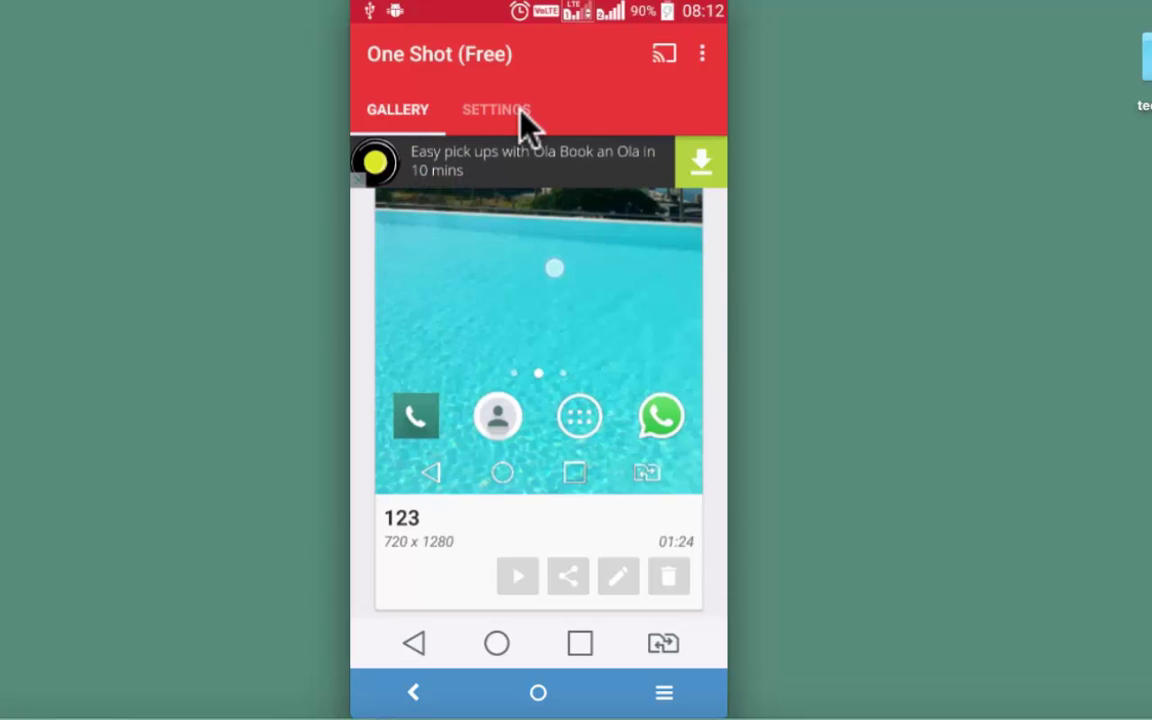
click(520, 112)
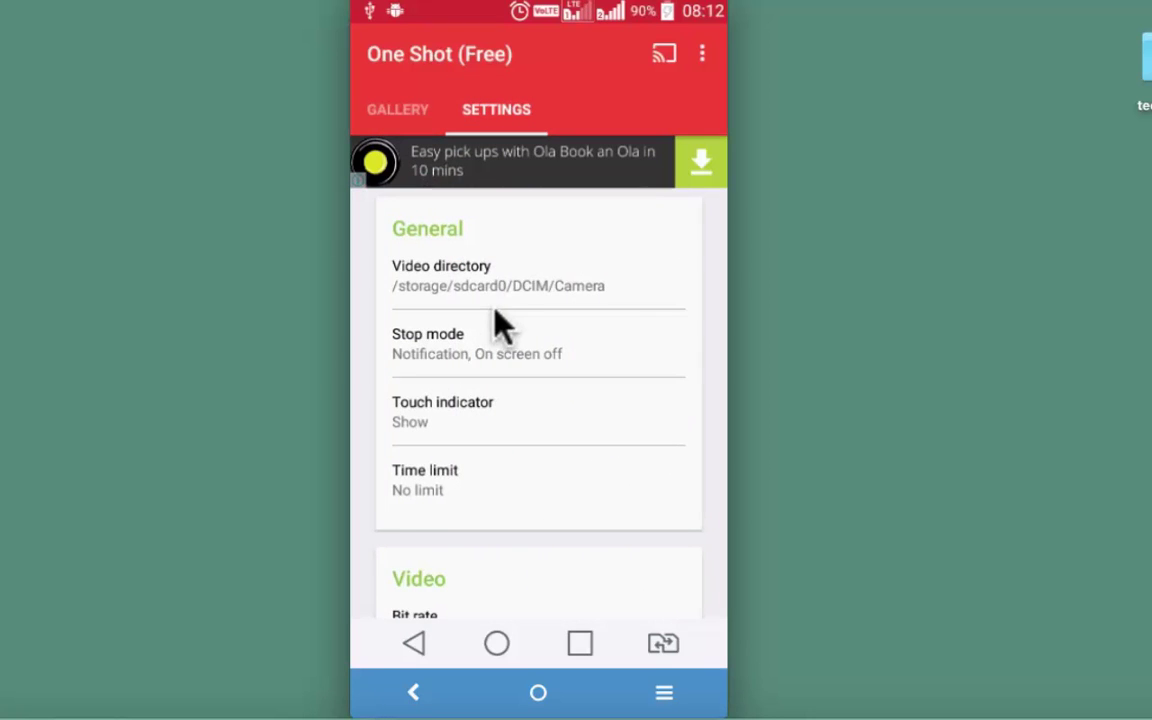
click(412, 116)
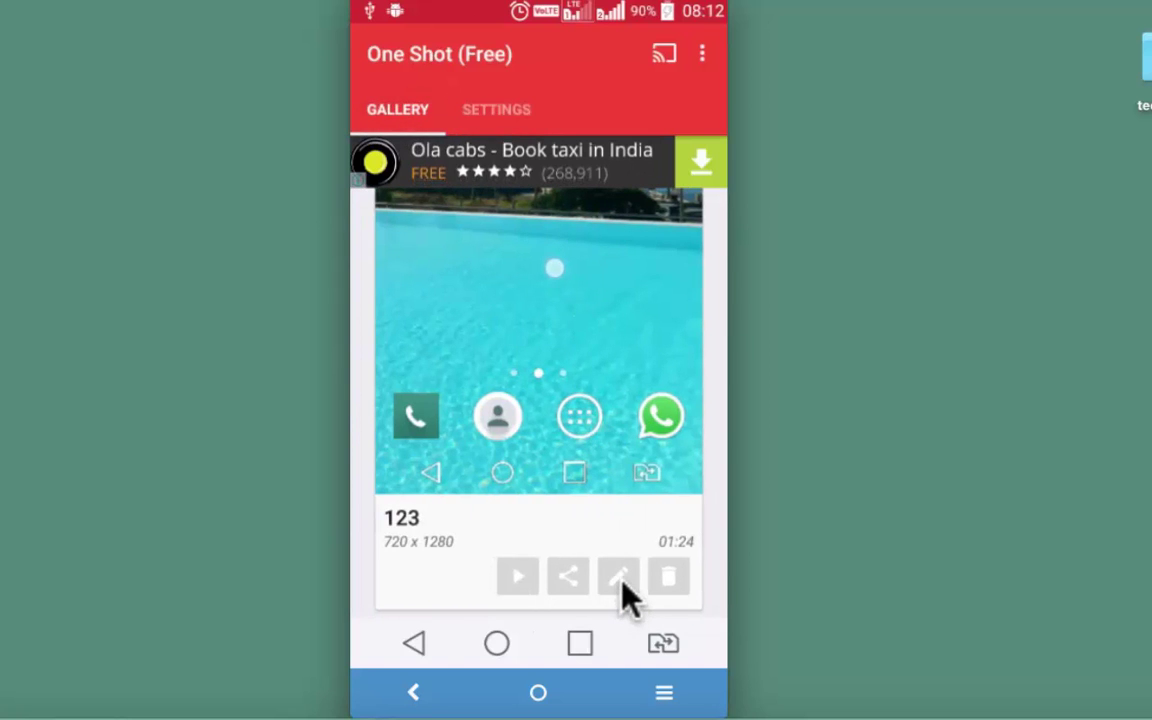